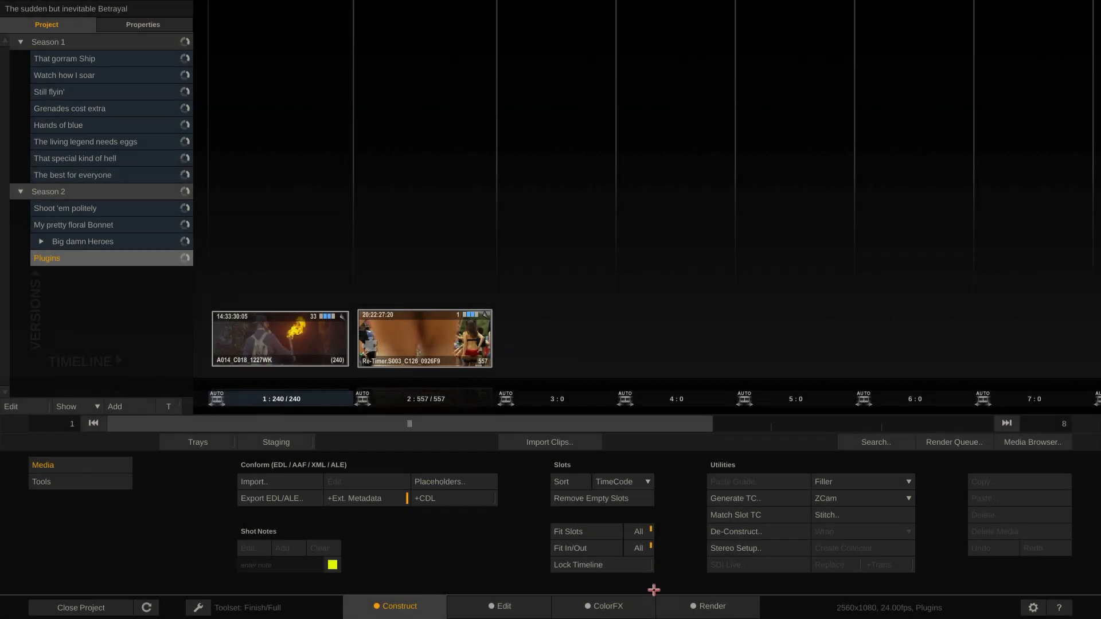
# - Open the first clip in ColorFX and scrub the timeline back to frame 18
pyautogui.click(634, 607)
pyautogui.press('r')
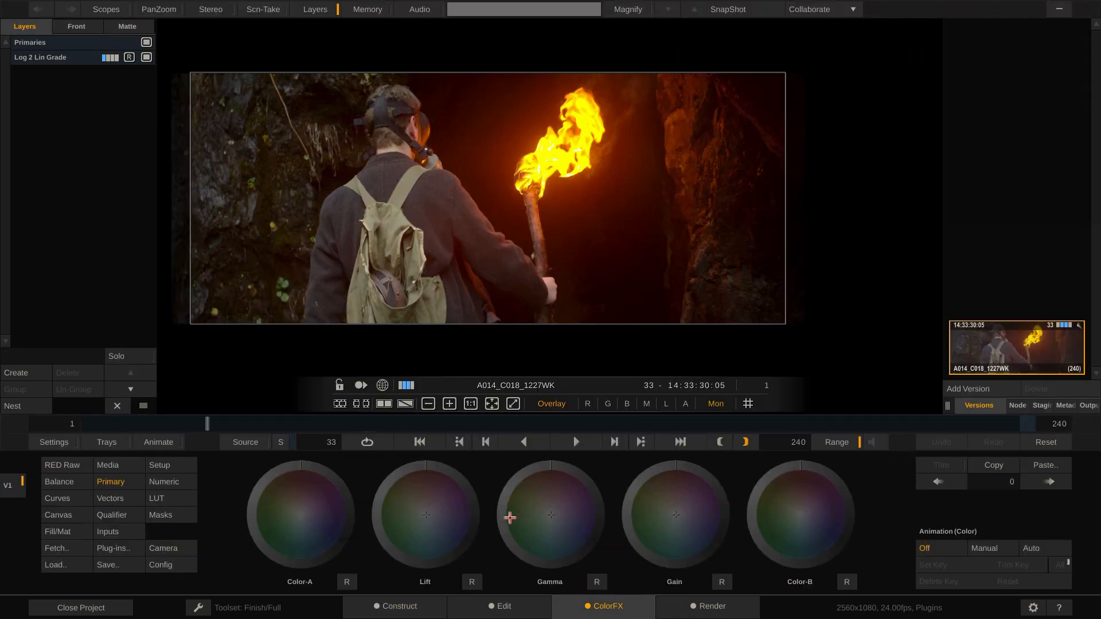
pyautogui.moveTo(214, 418); pyautogui.dragTo(148, 423)
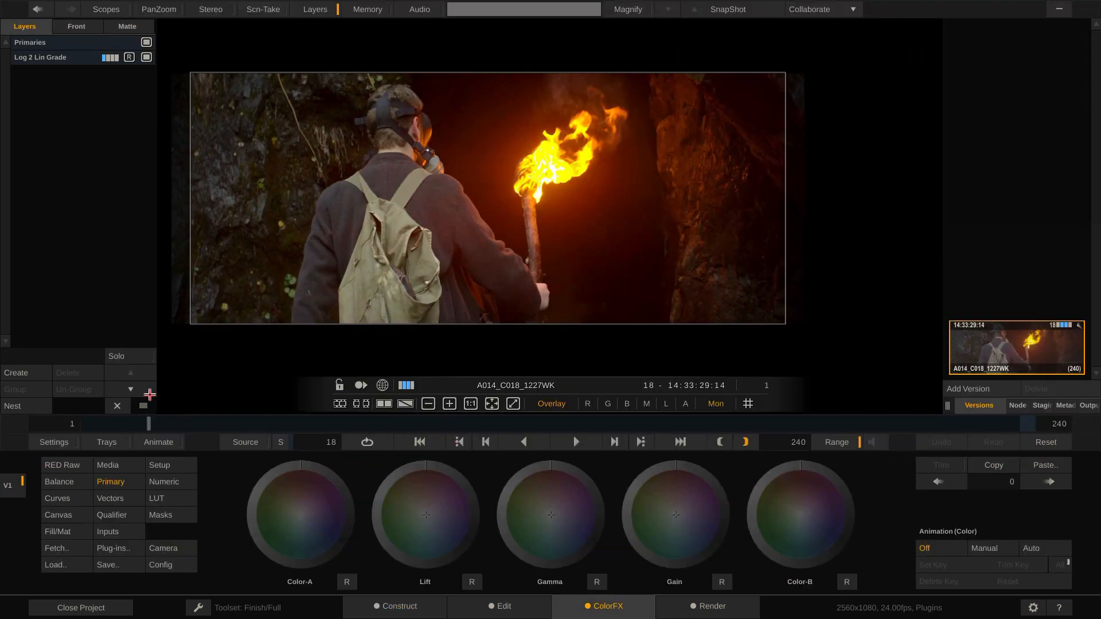
# - Toggle the Log 2 Lin Grade layer off and back on to compare the image
pyautogui.click(146, 57)
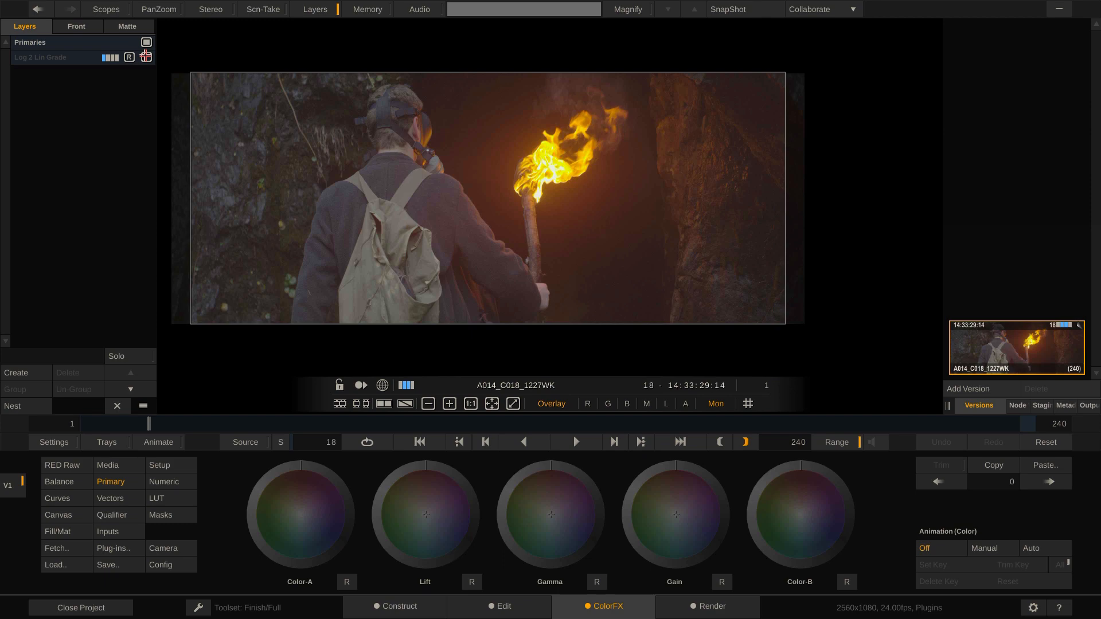
pyautogui.click(145, 57)
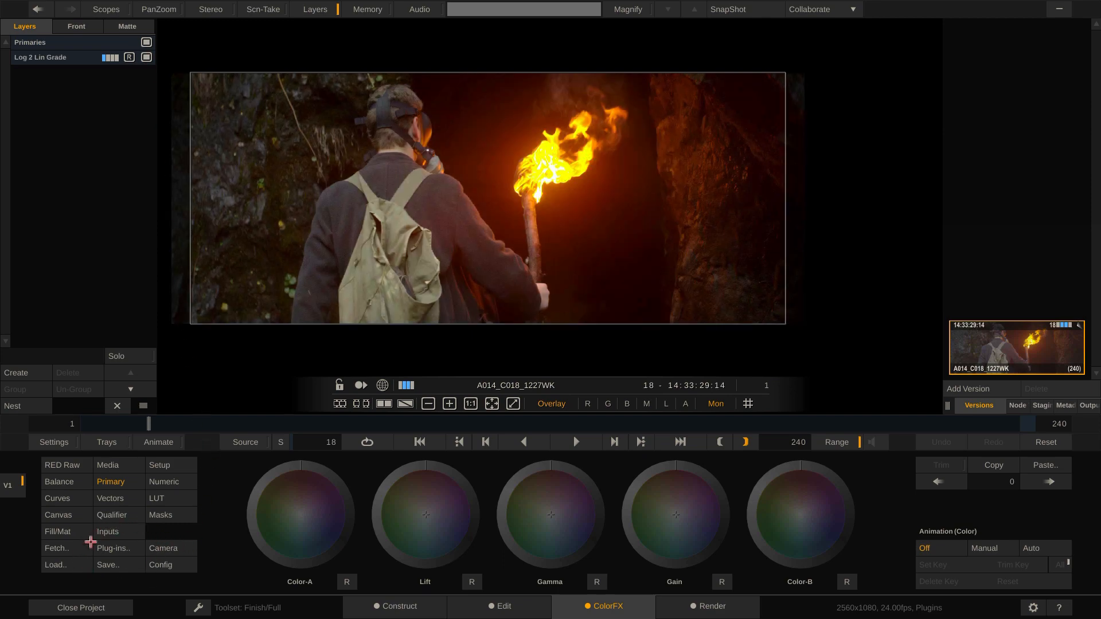
# - Create a new plug-in layer above the Log 2 Lin Grade layer
pyautogui.click(136, 545)
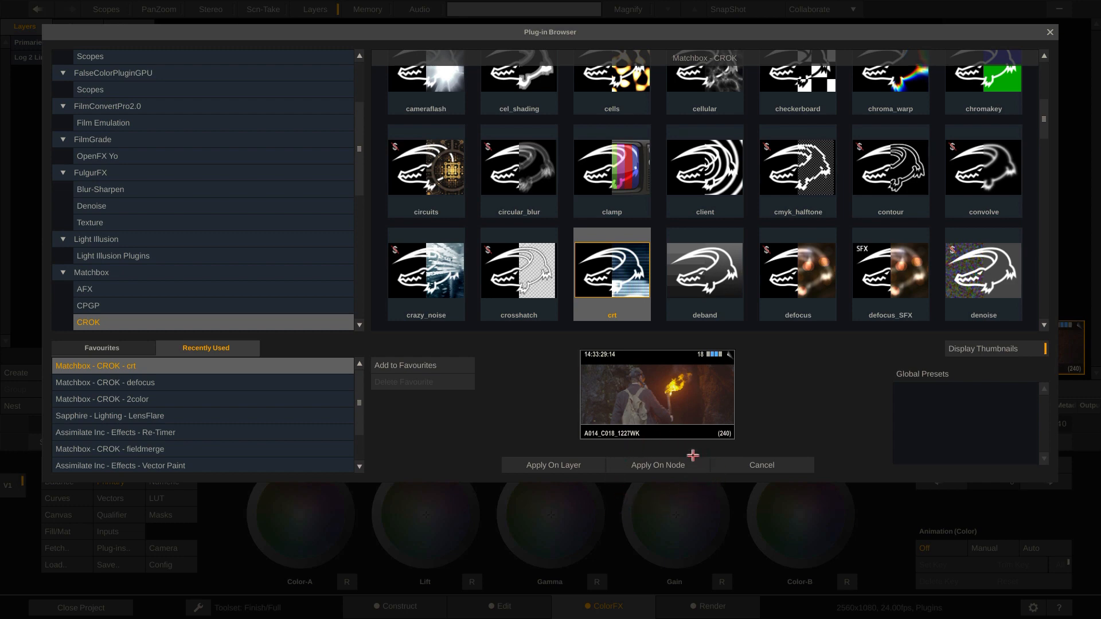
pyautogui.click(732, 464)
pyautogui.click(29, 373)
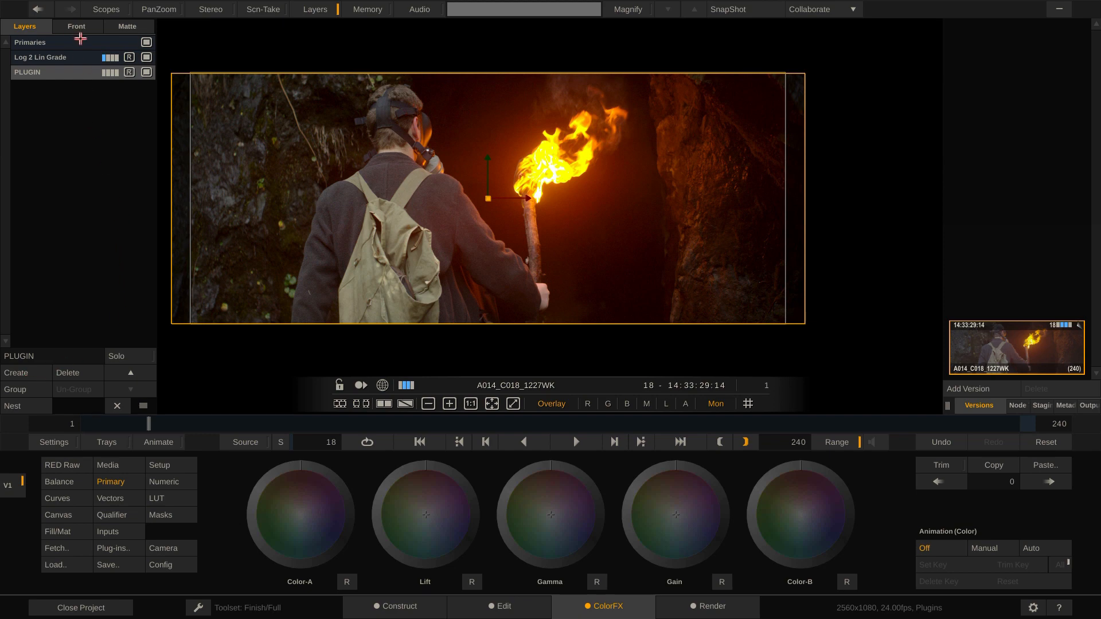
# - Apply the Matchbox CROK crt plug-in to the PLUGIN layer and set its scanline amount to about 9.265
pyautogui.click(80, 38)
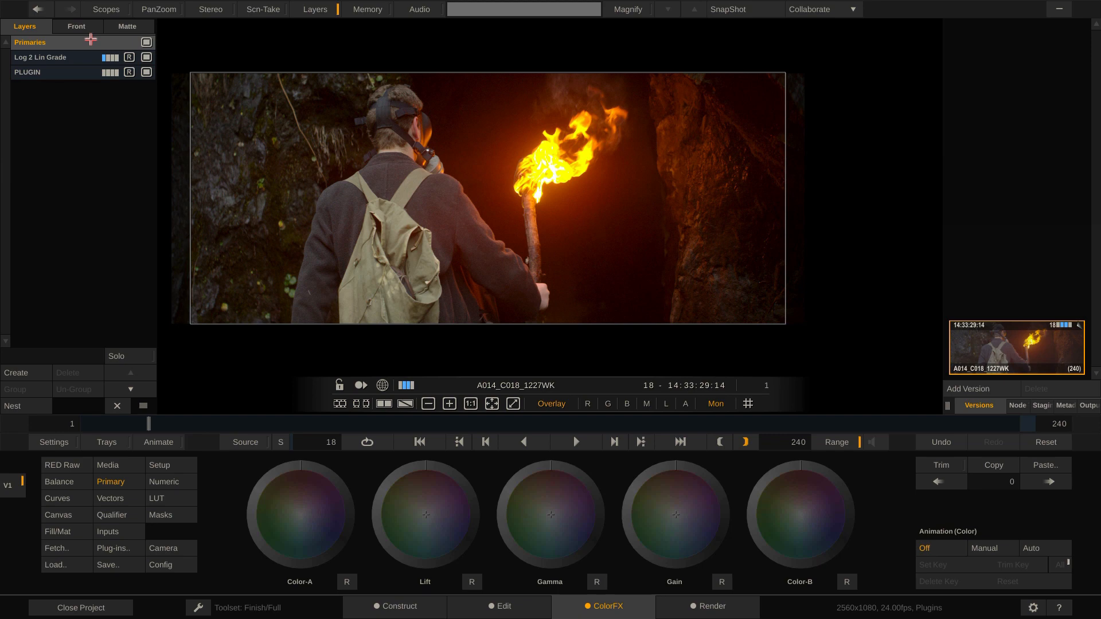
pyautogui.click(67, 73)
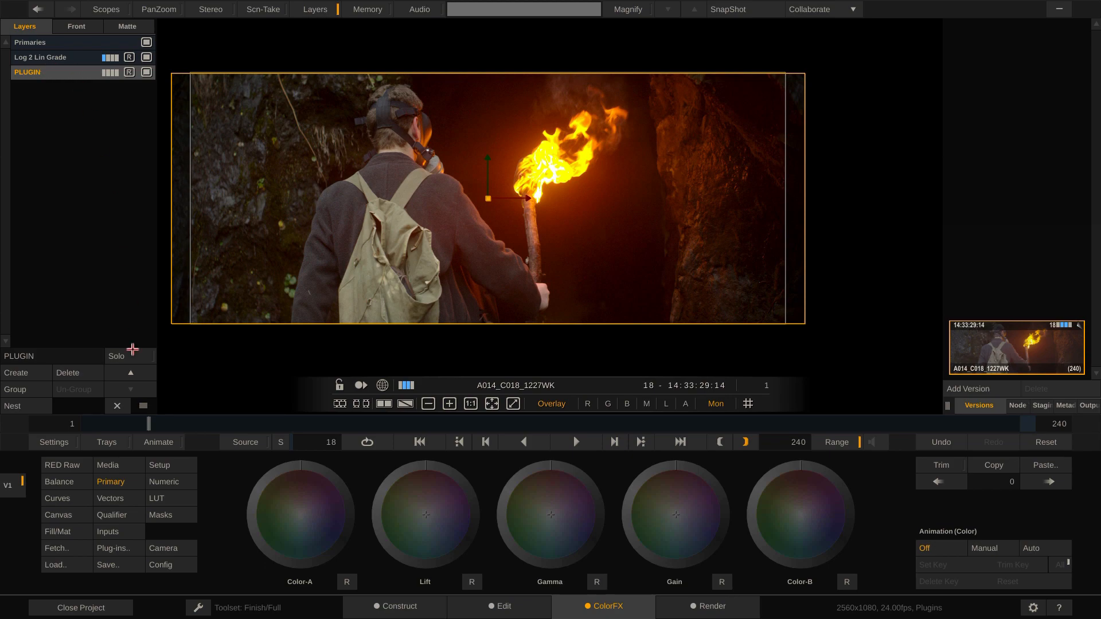
pyautogui.click(124, 550)
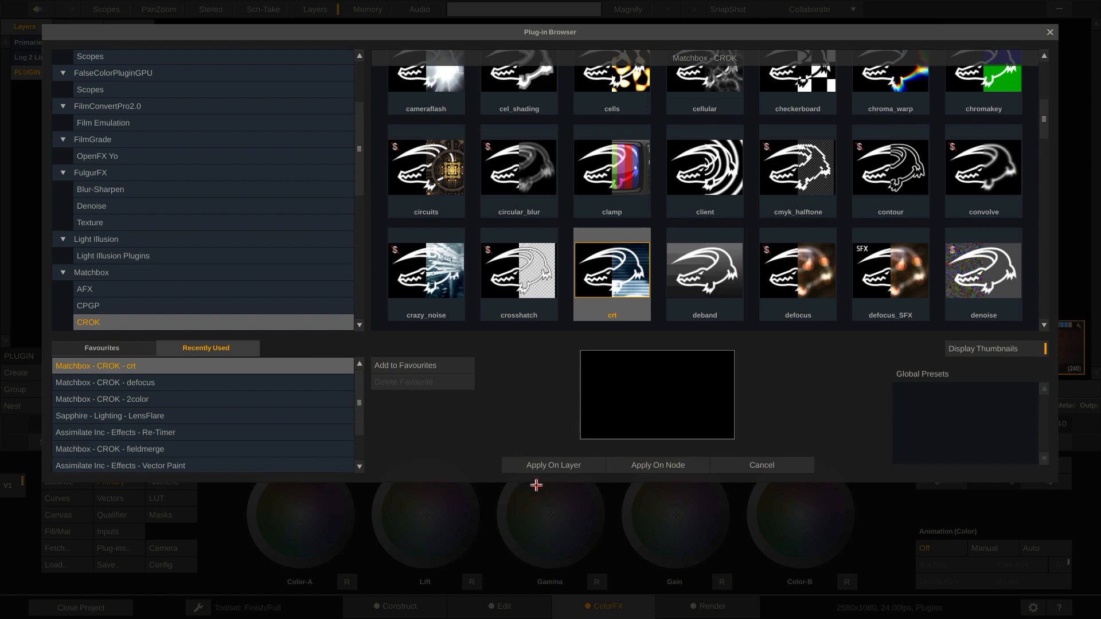
pyautogui.doubleClick(615, 277)
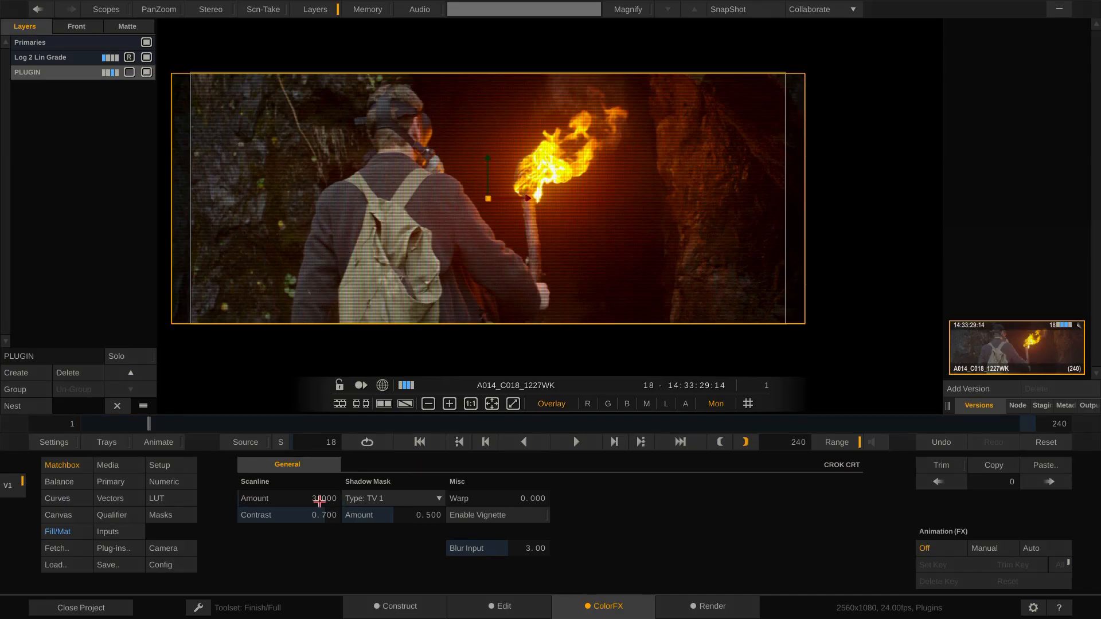
pyautogui.moveTo(319, 497); pyautogui.dragTo(336, 514)
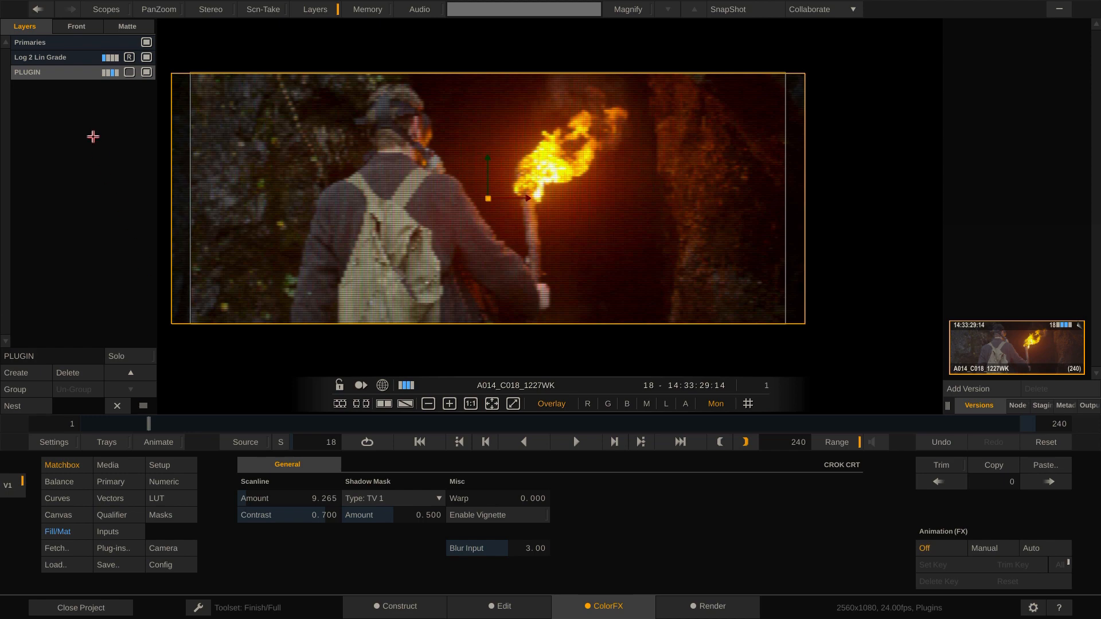
# - Move the PLUGIN layer above the Log 2 Lin Grade layer and toggle it off and on to compare
pyautogui.click(85, 44)
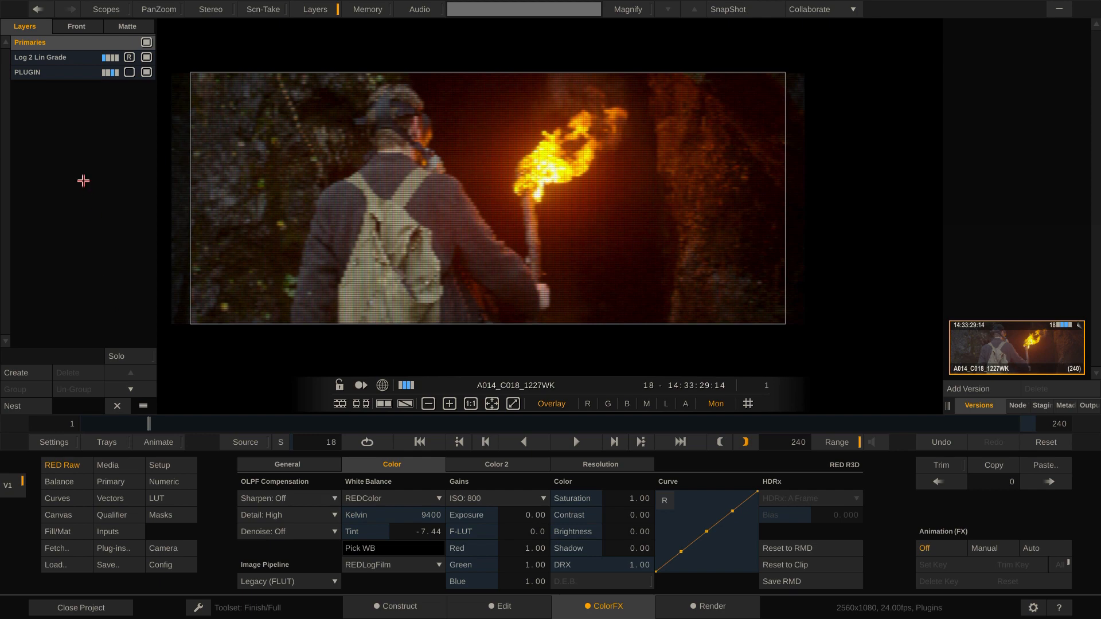
pyautogui.click(83, 57)
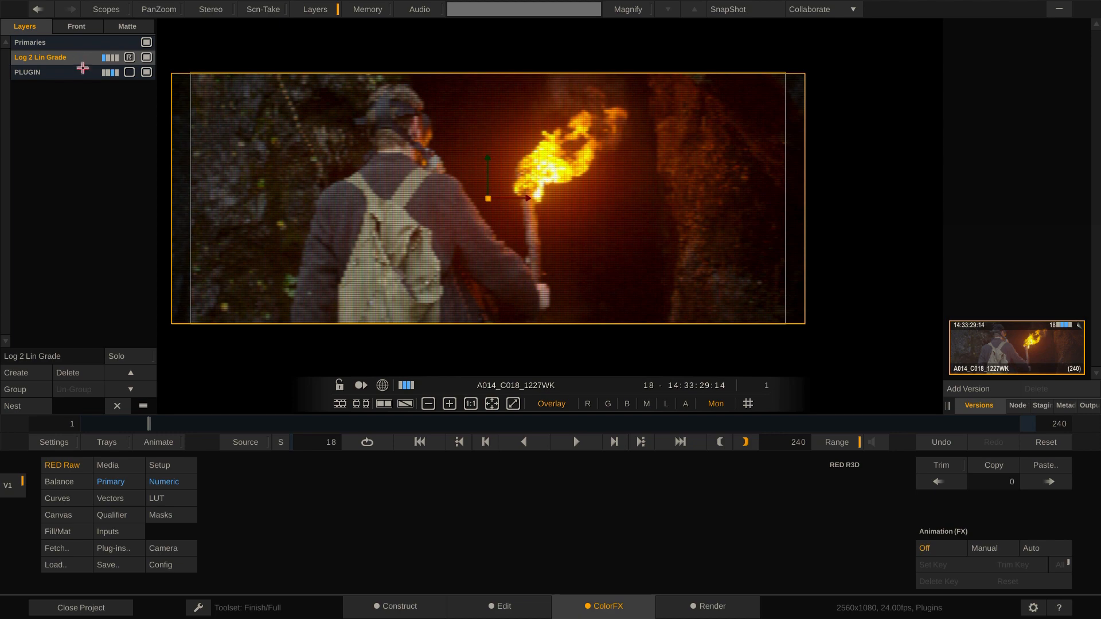
pyautogui.click(77, 72)
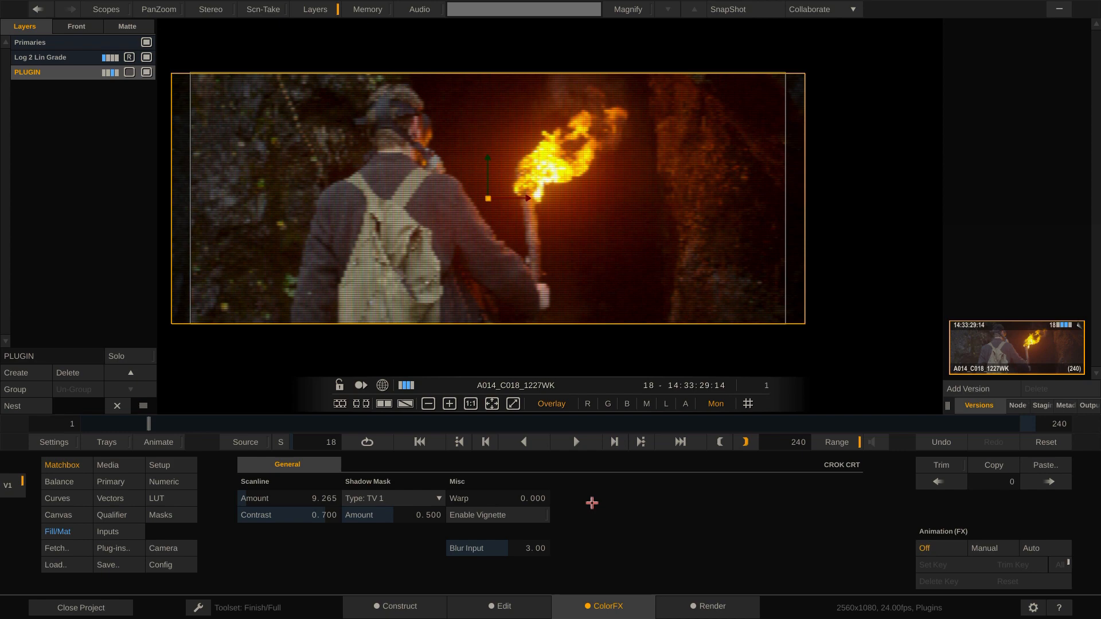
pyautogui.moveTo(72, 75)
pyautogui.mouseDown()
pyautogui.moveTo(71, 86)
pyautogui.moveTo(80, 55)
pyautogui.mouseUp()
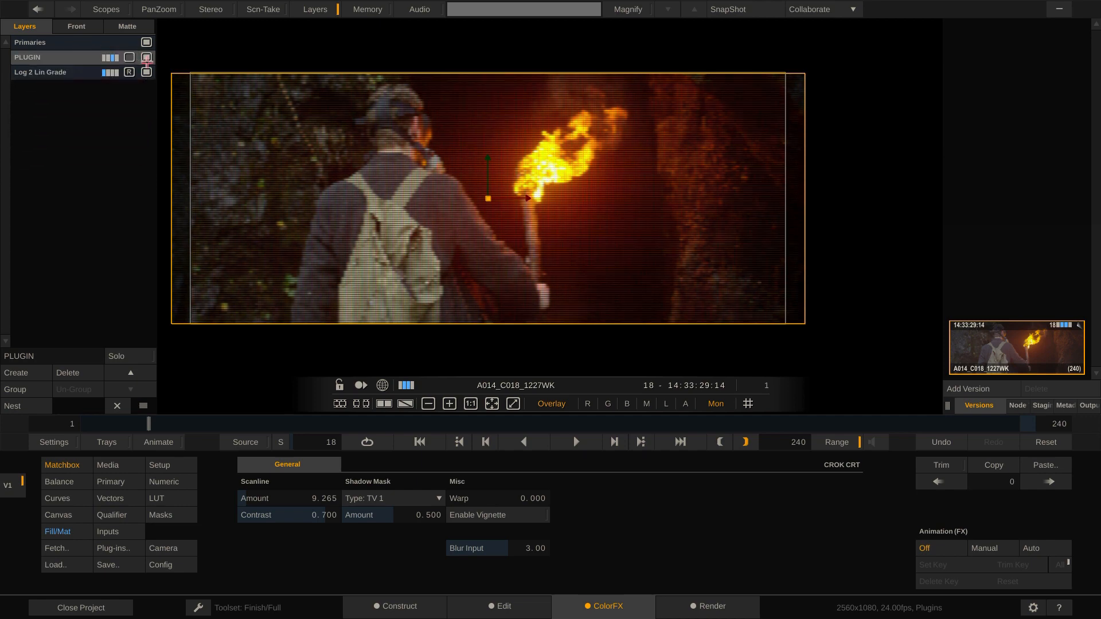
pyautogui.click(148, 57)
pyautogui.click(147, 57)
# - Widen the side panel and switch it to the Node Tree graph of the layers
pyautogui.click(1018, 405)
pyautogui.moveTo(947, 405); pyautogui.dragTo(852, 408)
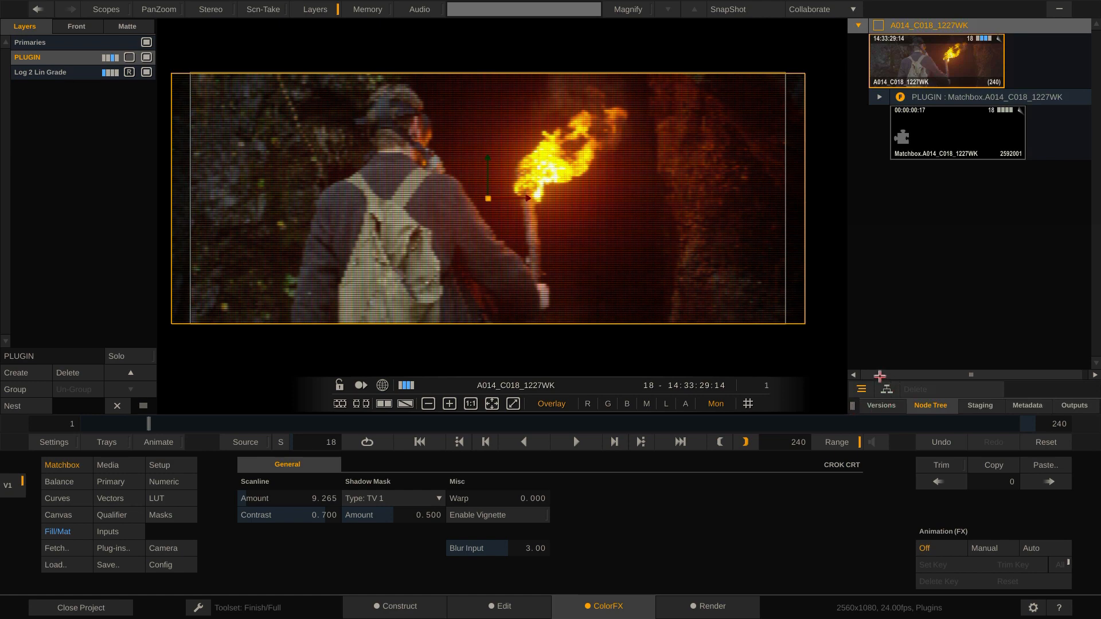
pyautogui.click(886, 389)
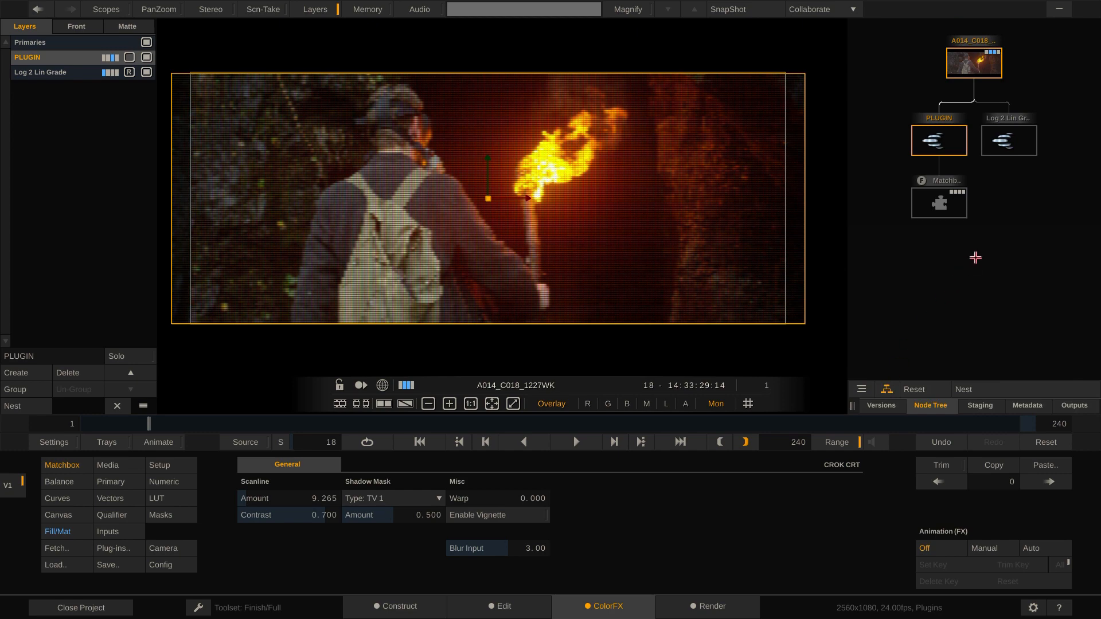
pyautogui.moveTo(1008, 195); pyautogui.dragTo(1005, 238)
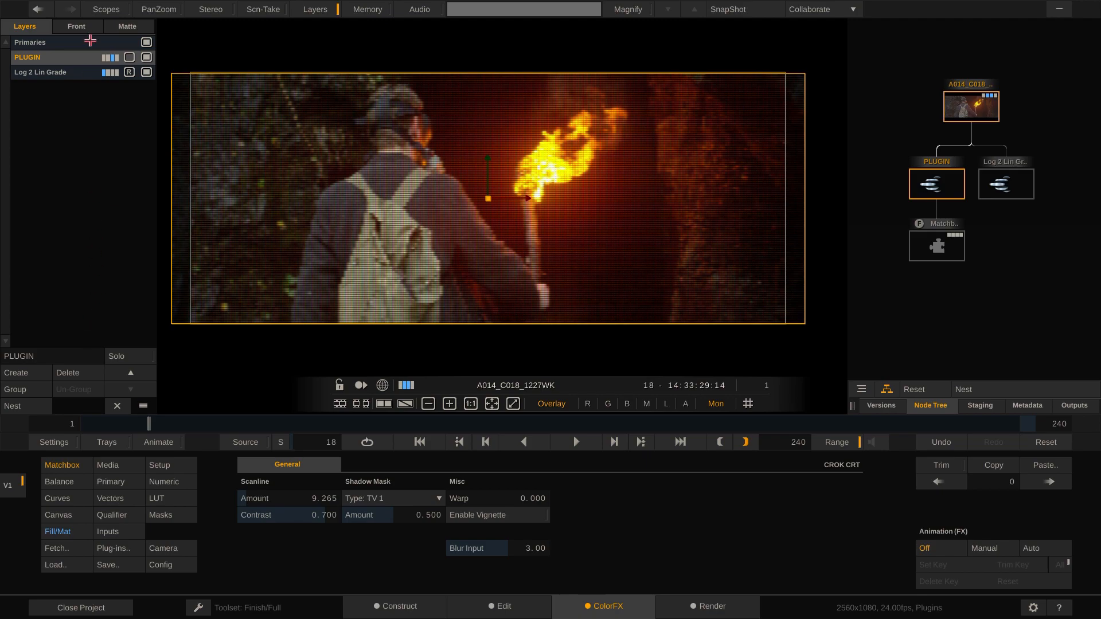
# - Add a Sapphire Lighting LensFlare layer and move the flare's centre slightly down and left
pyautogui.click(89, 42)
pyautogui.click(129, 549)
pyautogui.scroll(-15, 191, 207)
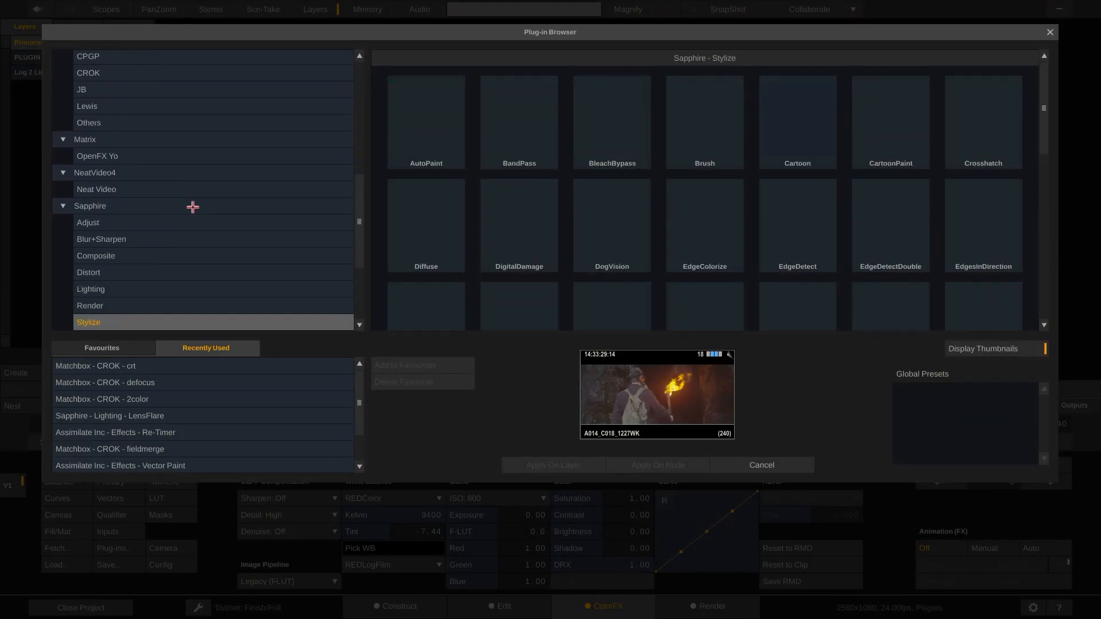
pyautogui.click(154, 256)
pyautogui.doubleClick(601, 169)
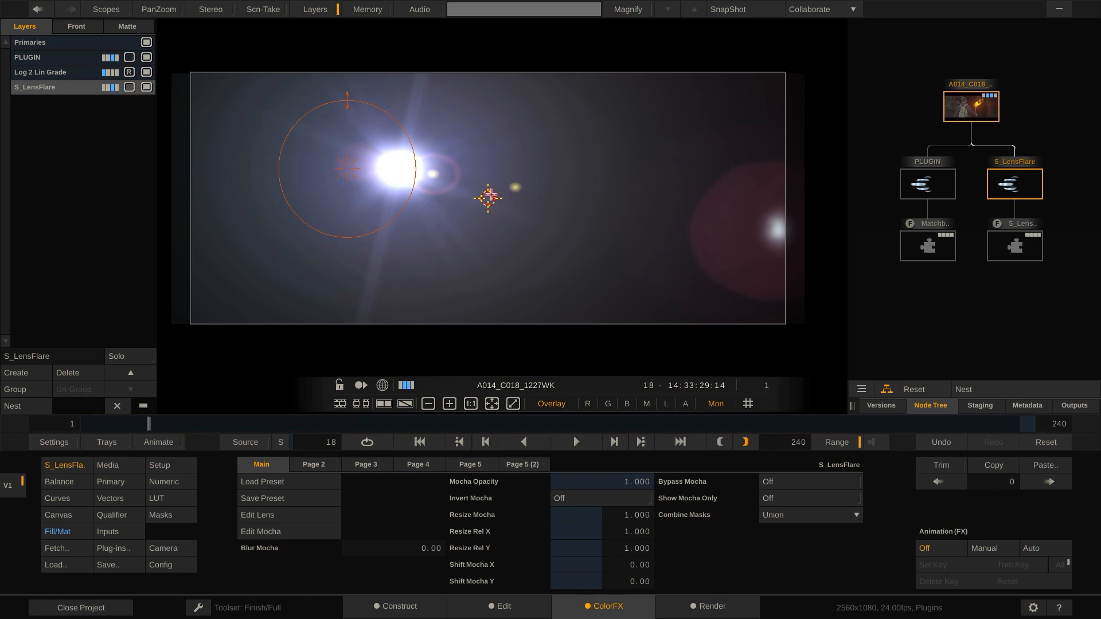
pyautogui.moveTo(487, 198); pyautogui.dragTo(446, 219)
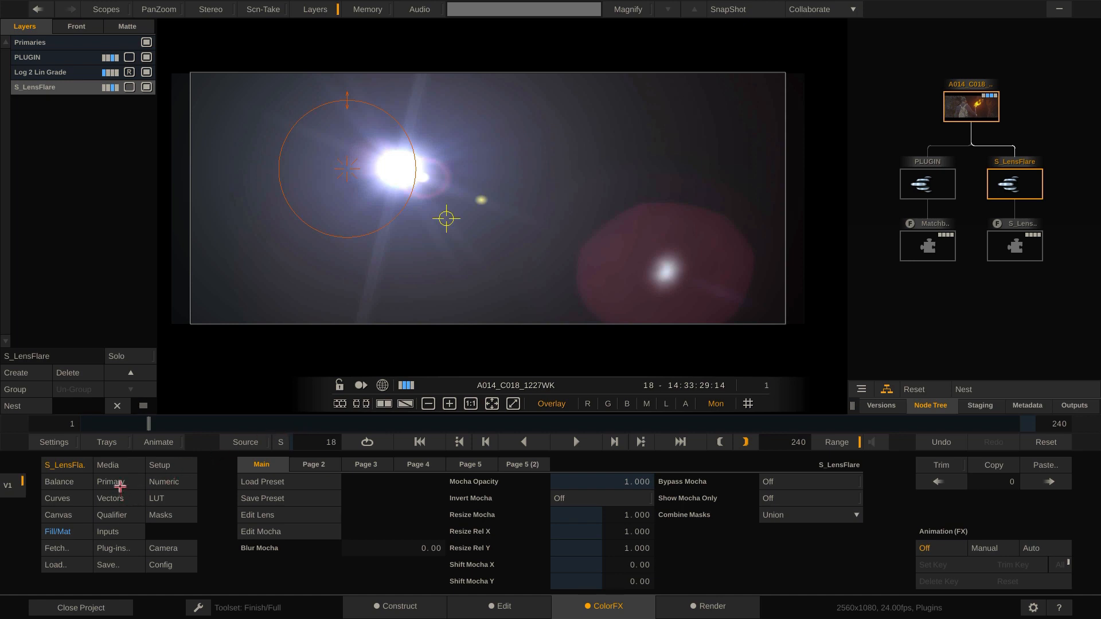
# - Set the S_LensFlare layer's blend mode to Screen
pyautogui.click(120, 486)
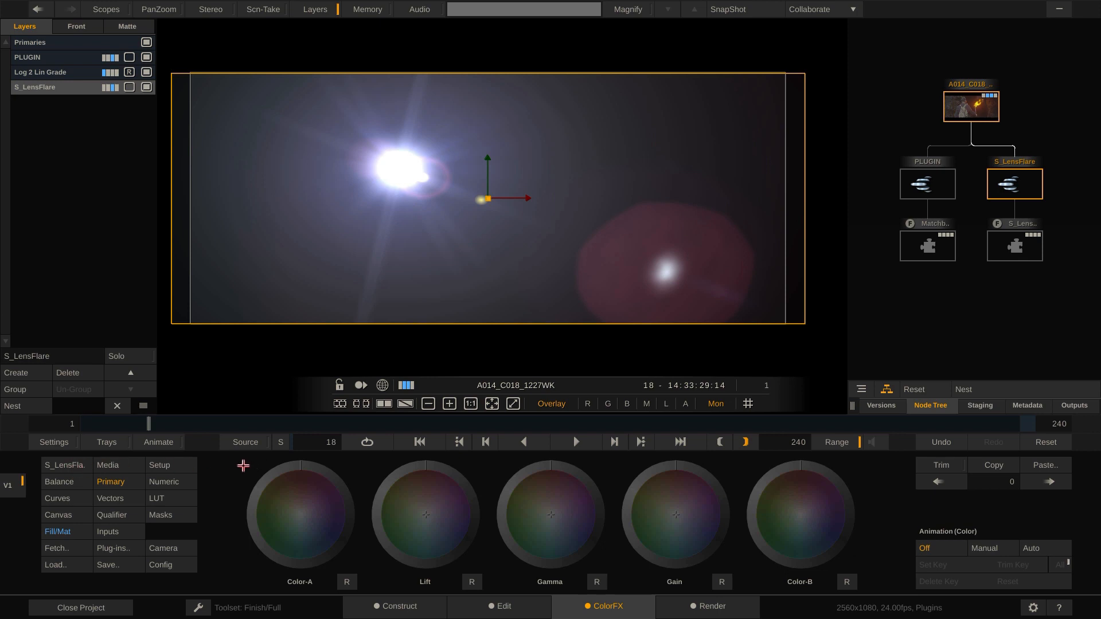
pyautogui.click(89, 27)
pyautogui.click(85, 146)
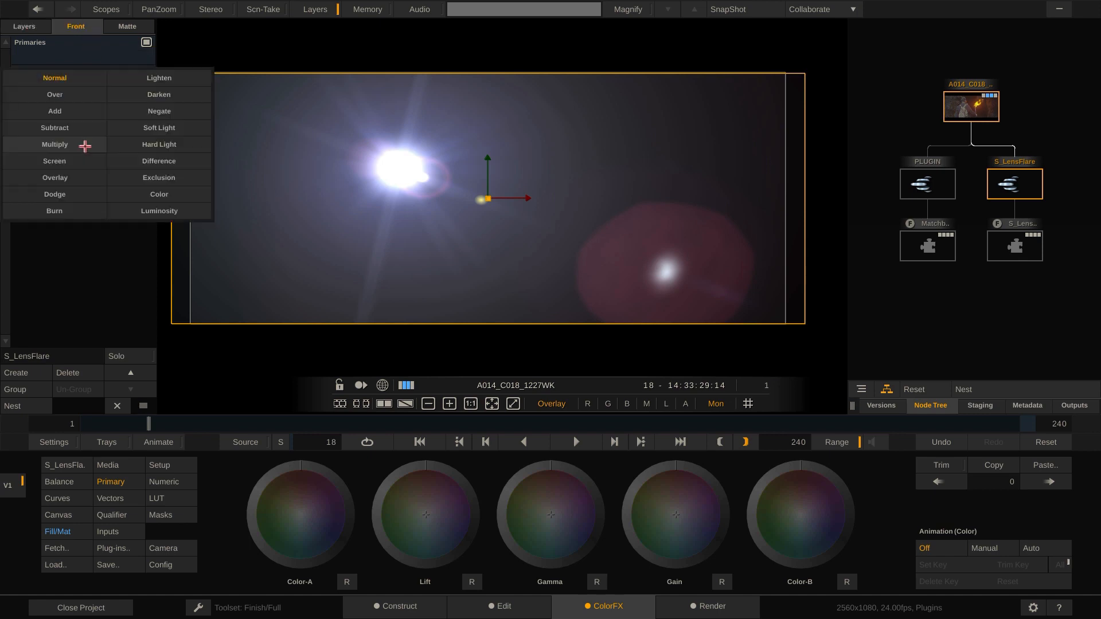
pyautogui.click(71, 163)
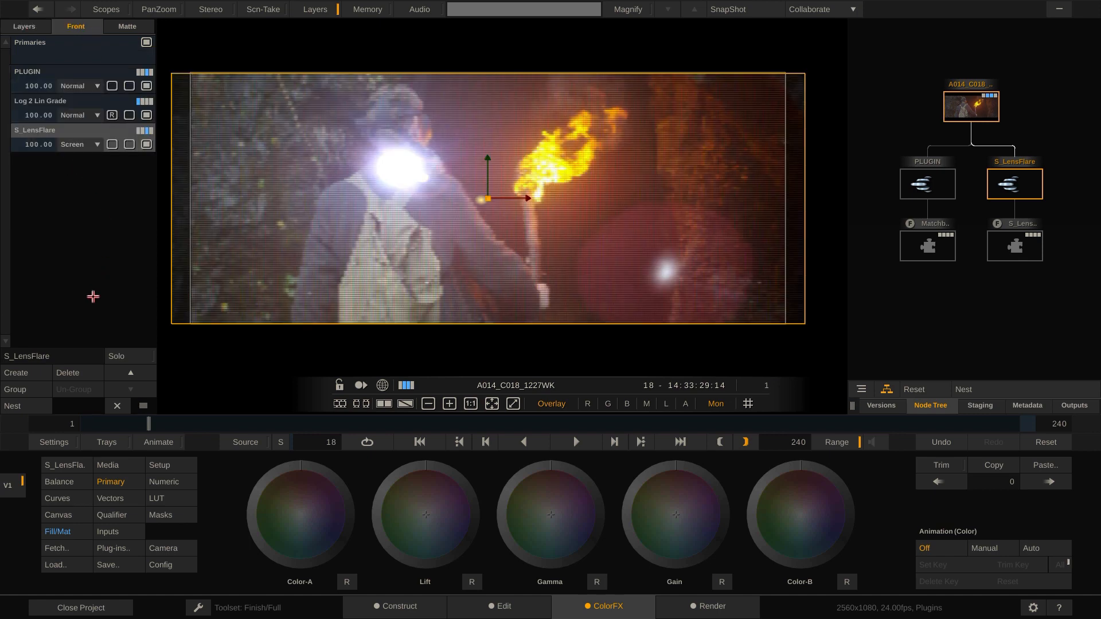
# - Delete the S_LensFlare and PLUGIN layers, leaving only the Log 2 Lin Grade layer
pyautogui.click(67, 373)
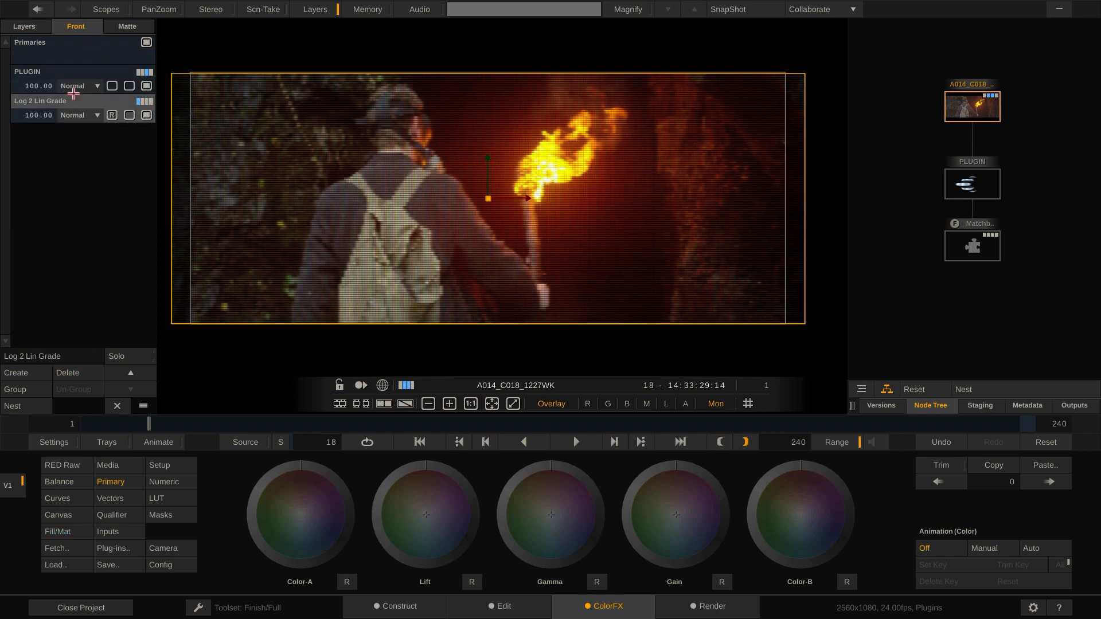
pyautogui.click(74, 70)
pyautogui.click(67, 371)
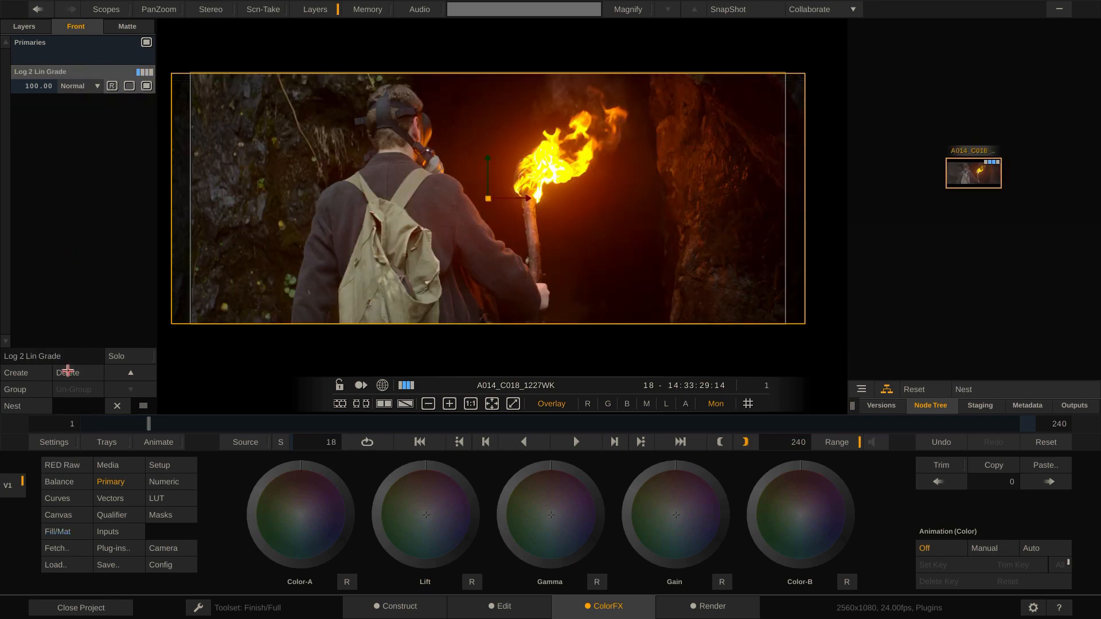
pyautogui.click(33, 27)
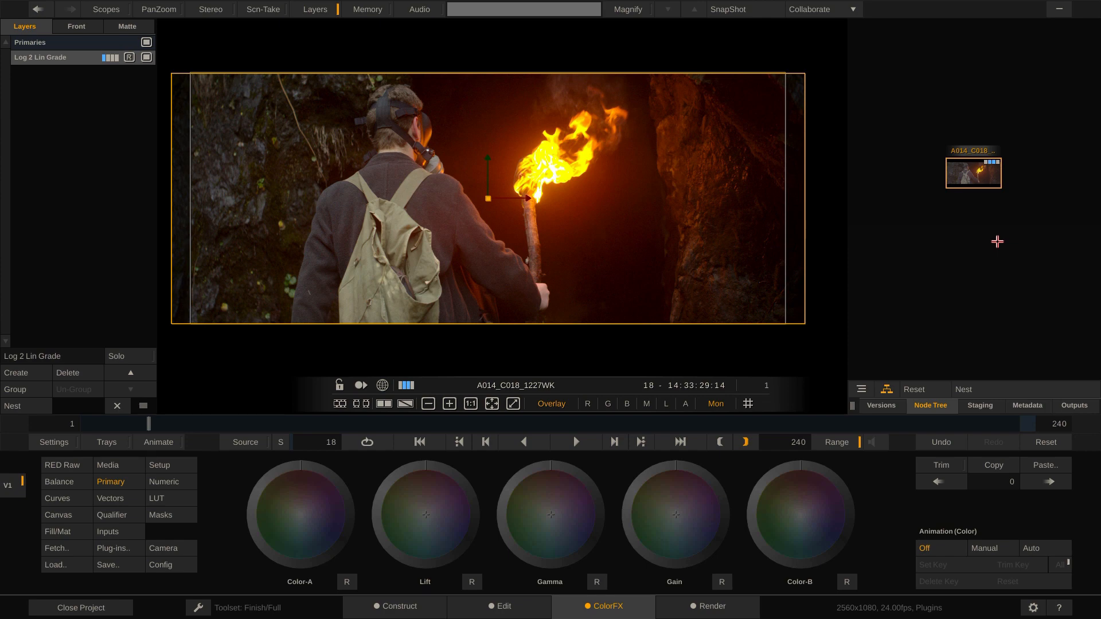
# - Apply the Assimilate Effects Re-Timer plug-in as a node on the clip
pyautogui.click(130, 546)
pyautogui.scroll(12, 194, 258)
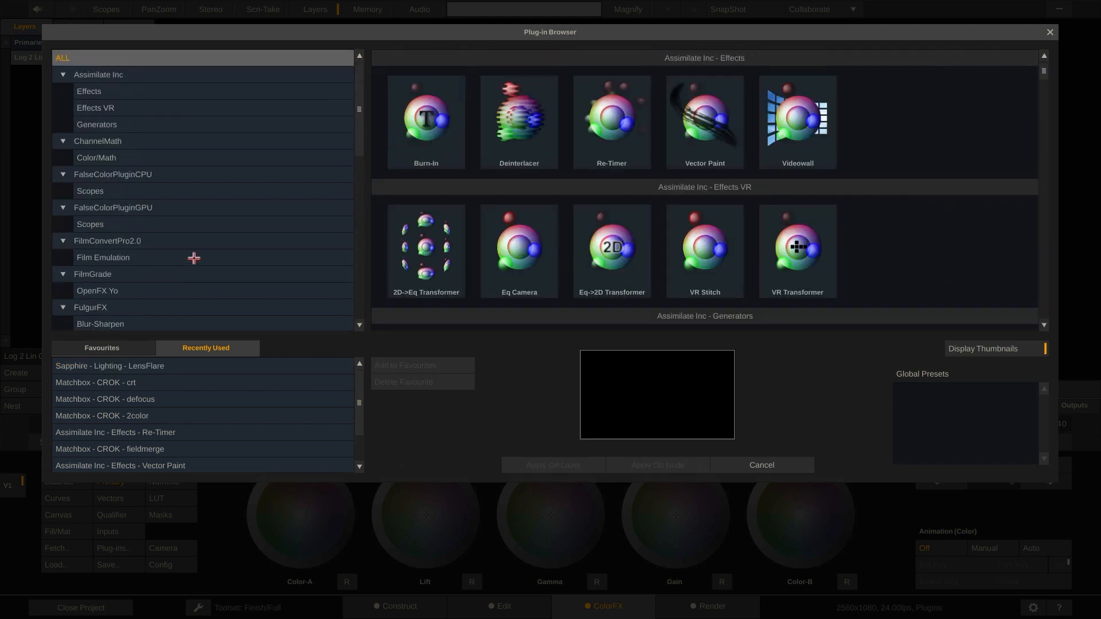
pyautogui.click(209, 90)
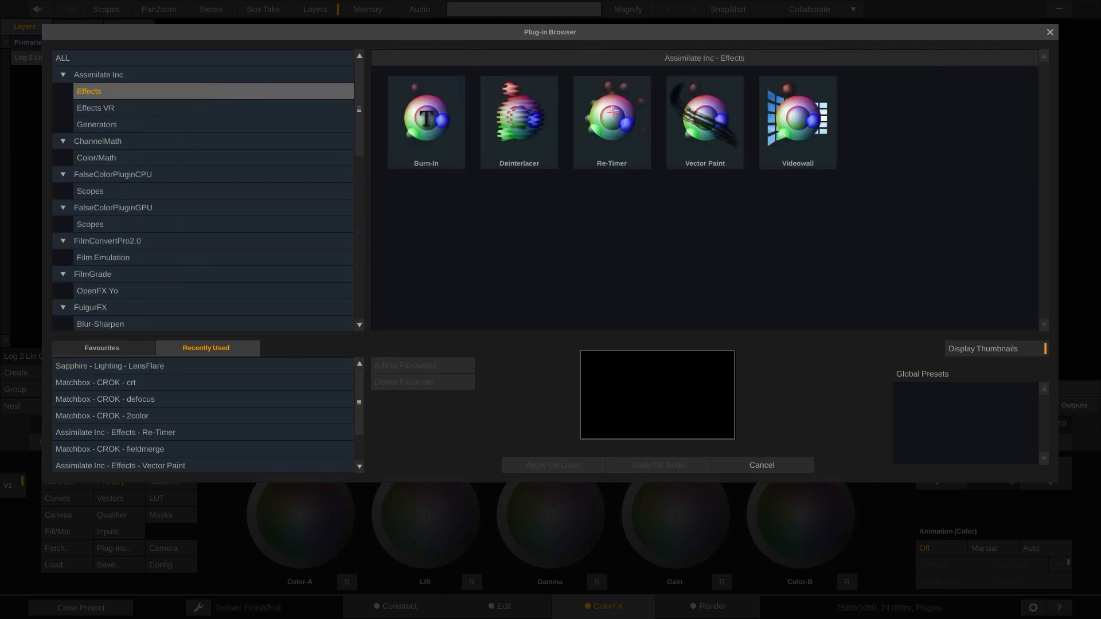
pyautogui.click(612, 115)
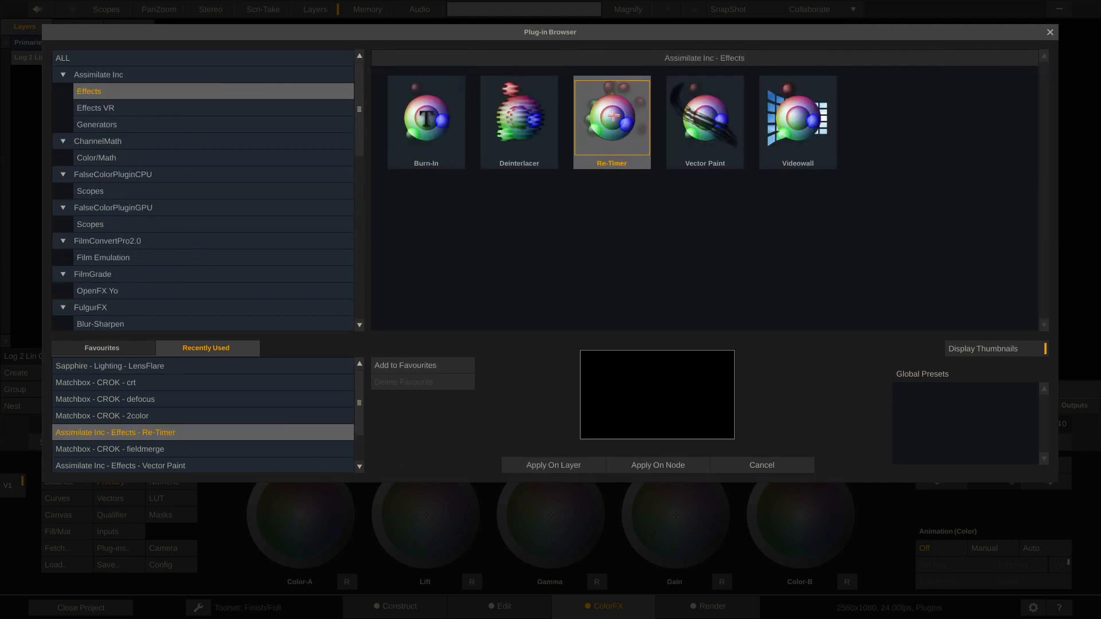
pyautogui.click(691, 462)
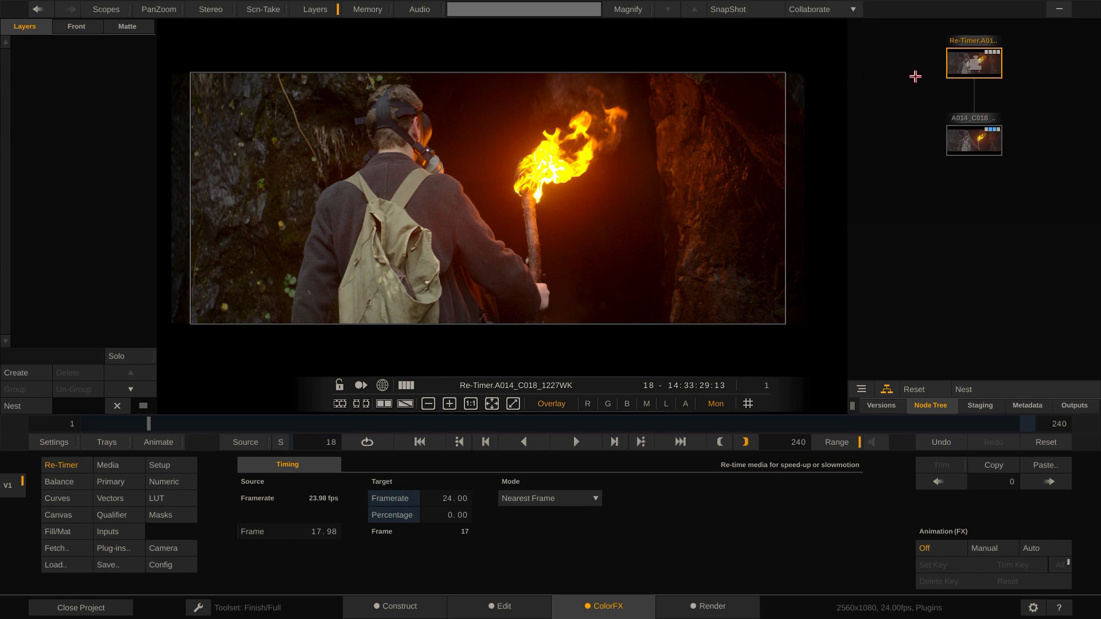
# - Inspect the source clip node and the Re-Timer node in the node tree
pyautogui.moveTo(913, 74); pyautogui.dragTo(914, 143)
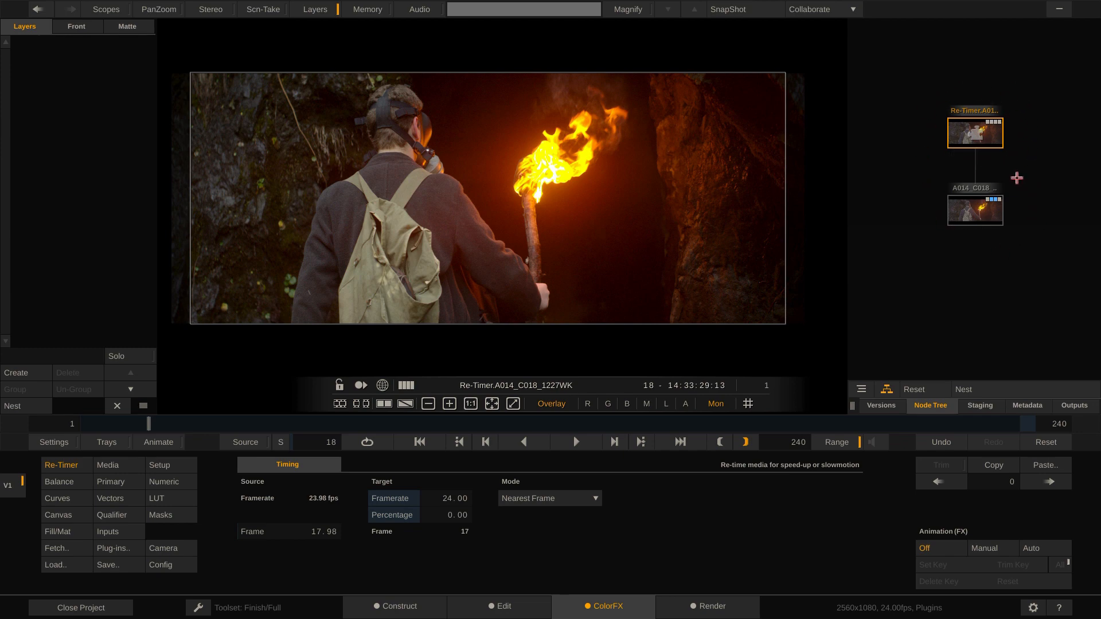
pyautogui.click(975, 214)
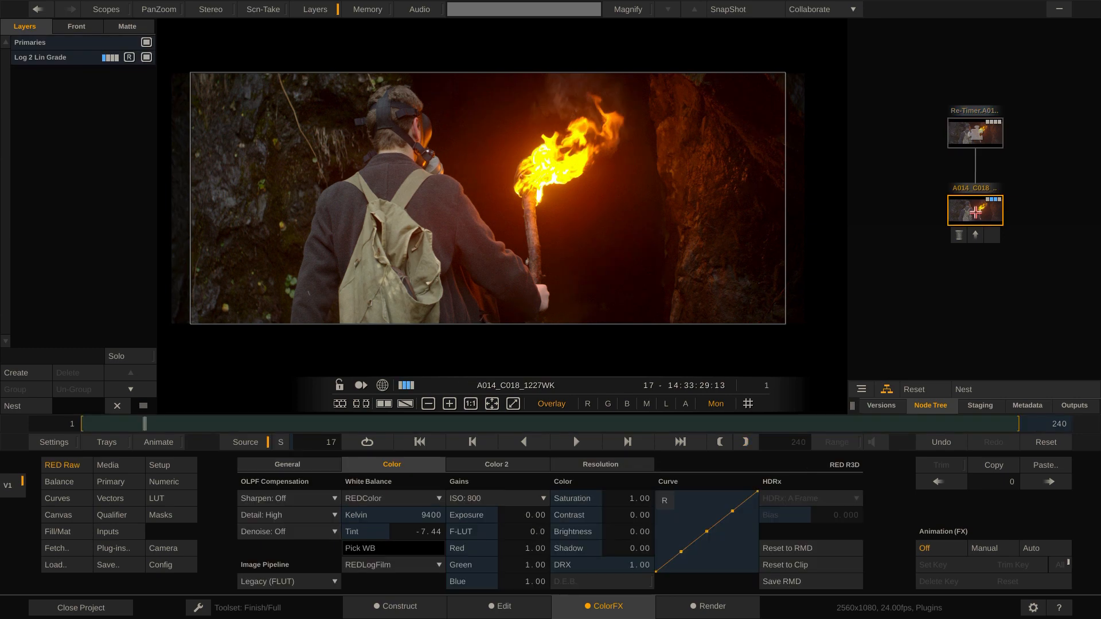
pyautogui.click(79, 56)
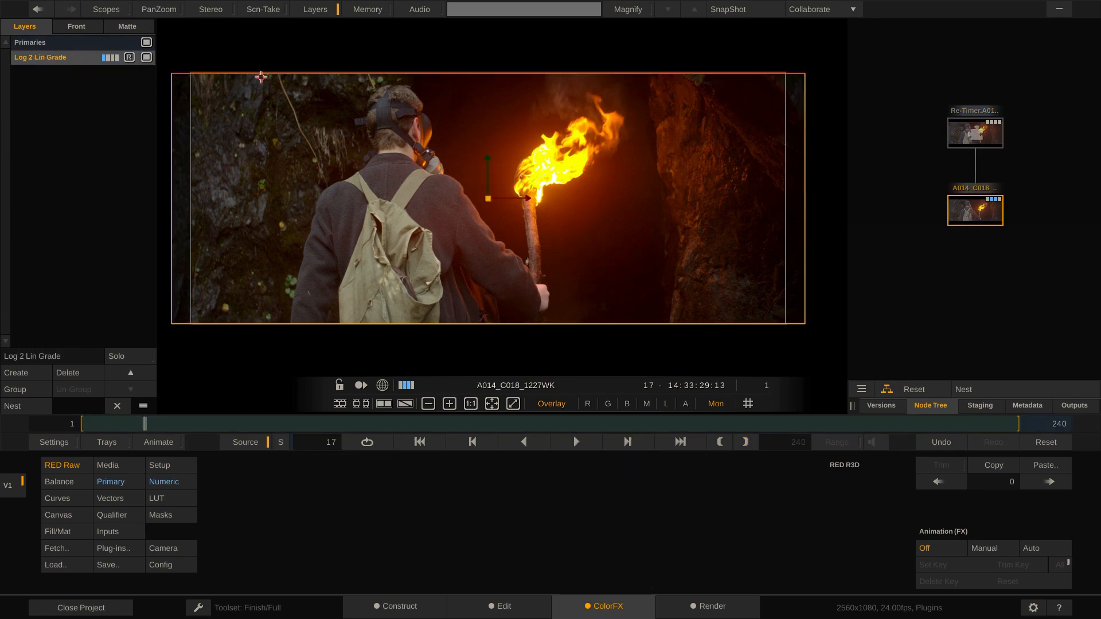
pyautogui.click(974, 133)
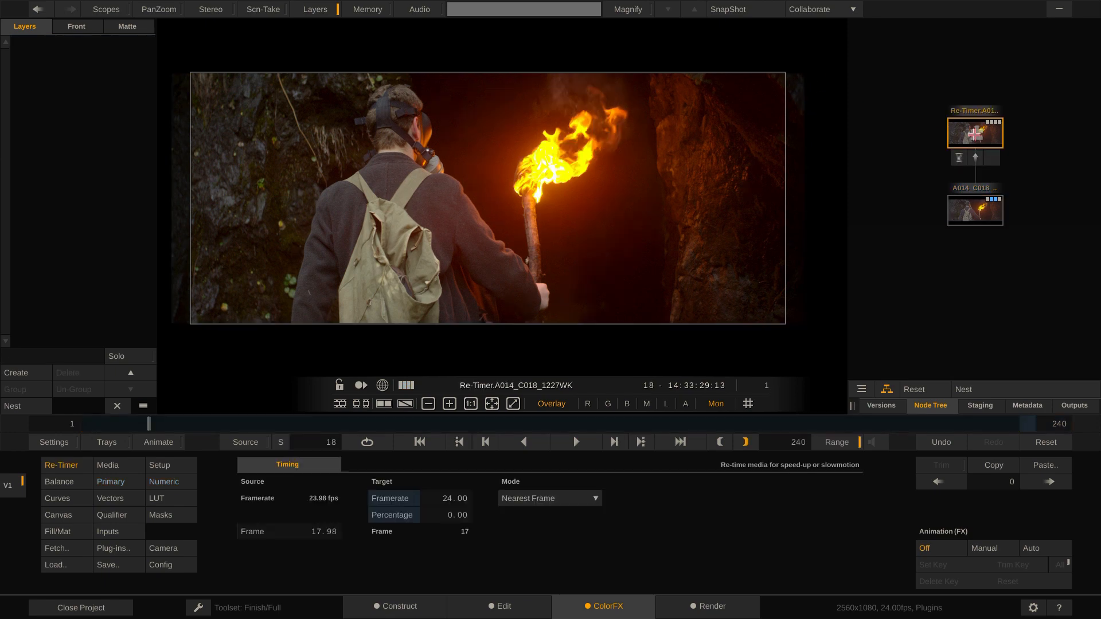
# - Inspect the clip's versions, then toggle the source input's grade off and back on to compare
pyautogui.click(890, 405)
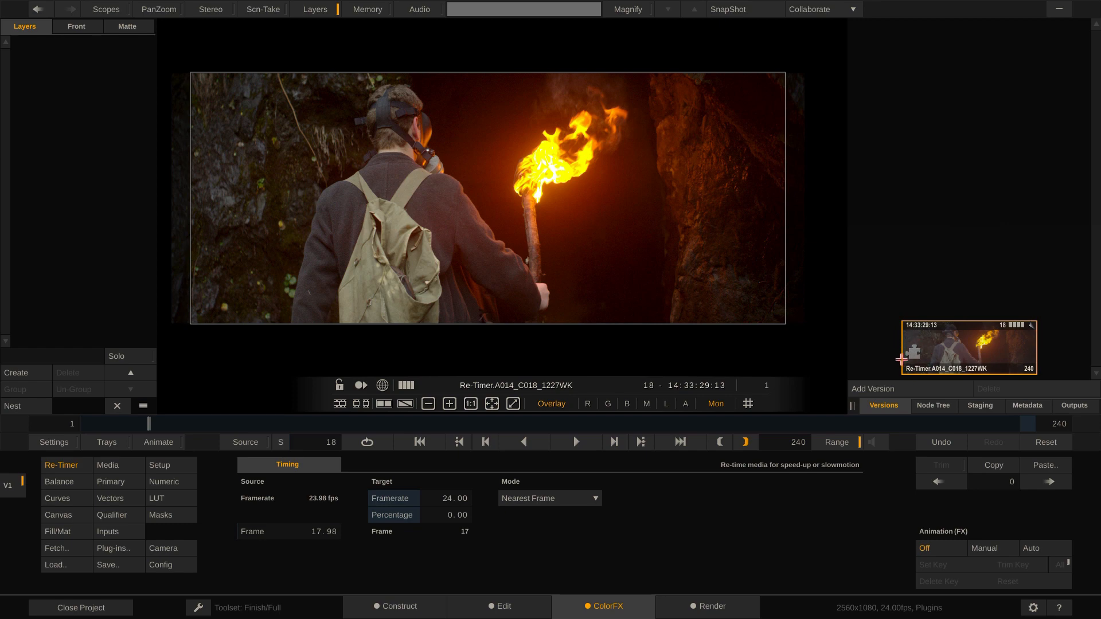
pyautogui.click(937, 406)
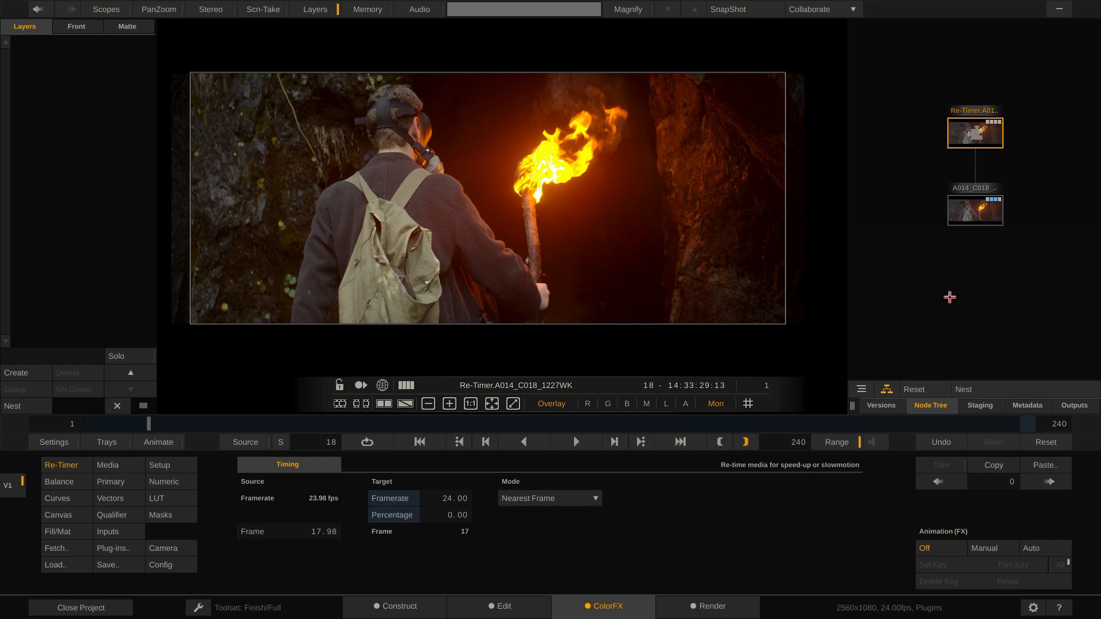
pyautogui.click(136, 529)
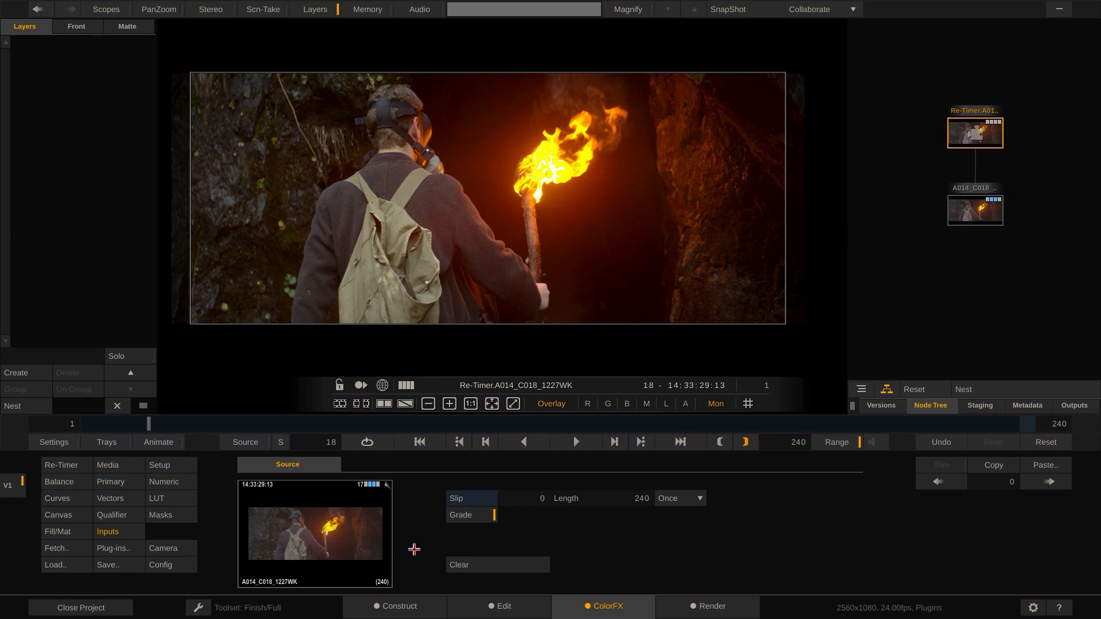
pyautogui.click(479, 513)
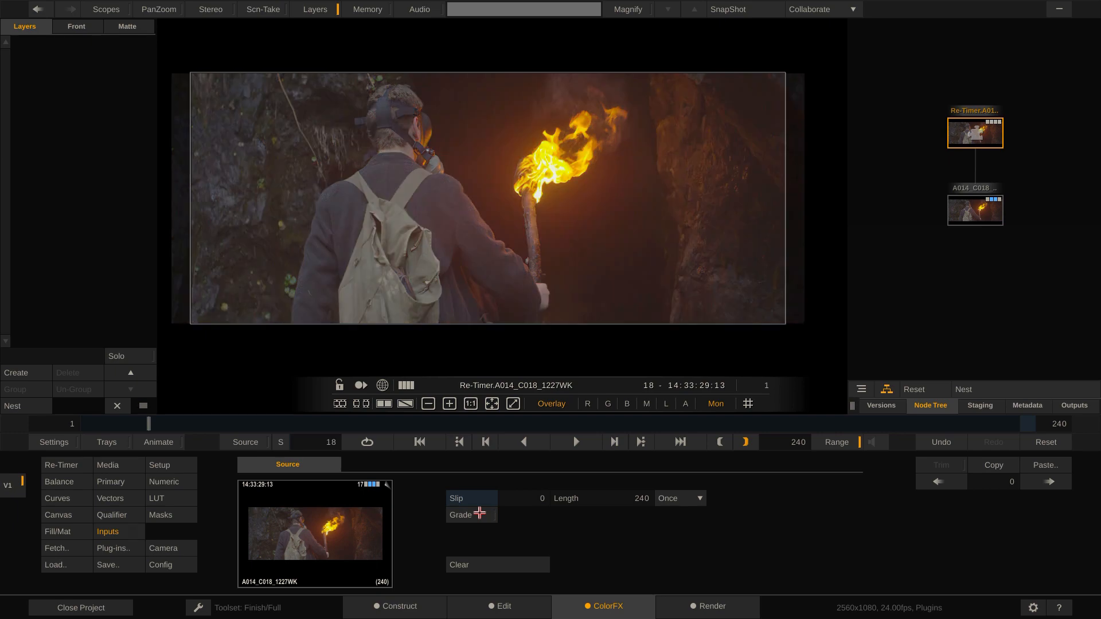
pyautogui.click(480, 513)
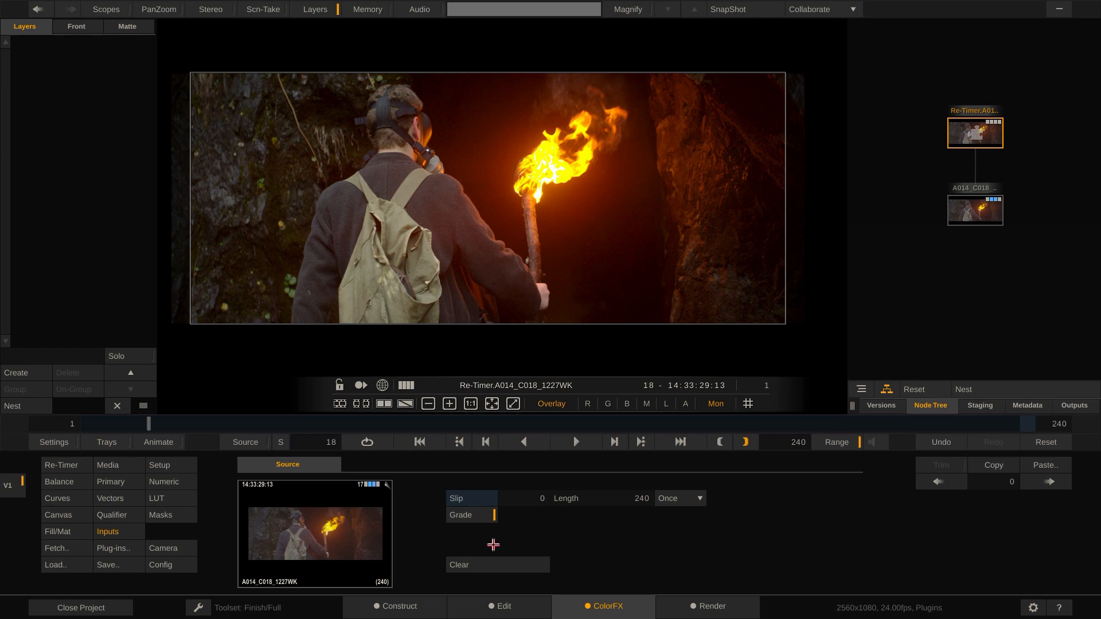
# - Create a new layer at frame 42 and apply the Vector Paint plug-in to it from the Plug-in Browser
pyautogui.click(169, 423)
pyautogui.moveTo(168, 423); pyautogui.dragTo(242, 408)
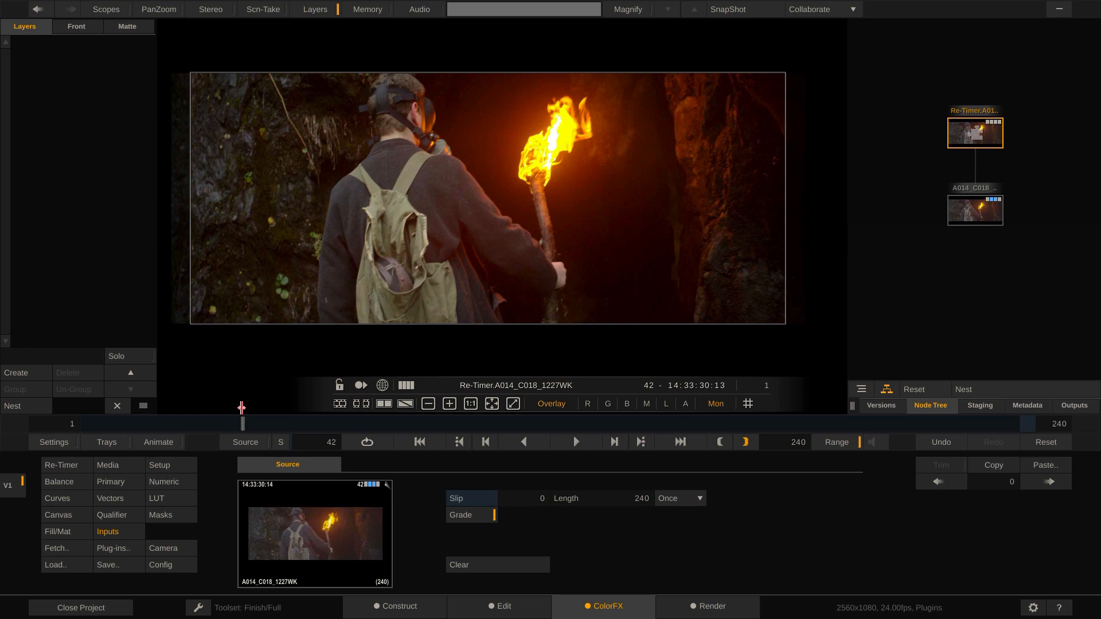
pyautogui.click(129, 466)
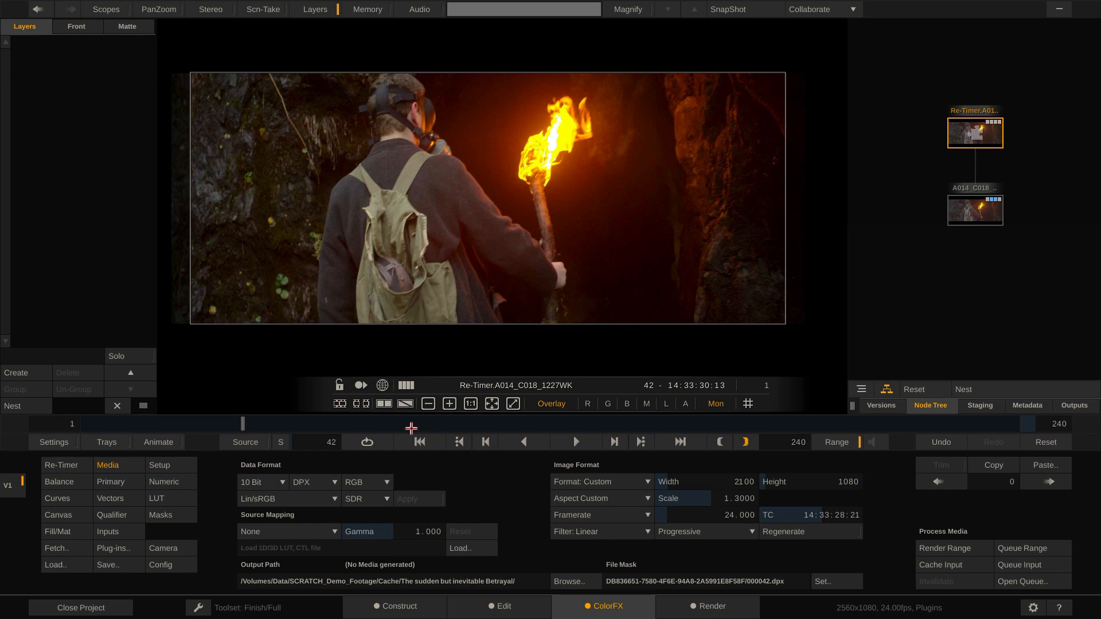
pyautogui.click(15, 372)
pyautogui.click(15, 371)
pyautogui.click(15, 371)
pyautogui.click(15, 371)
pyautogui.click(15, 371)
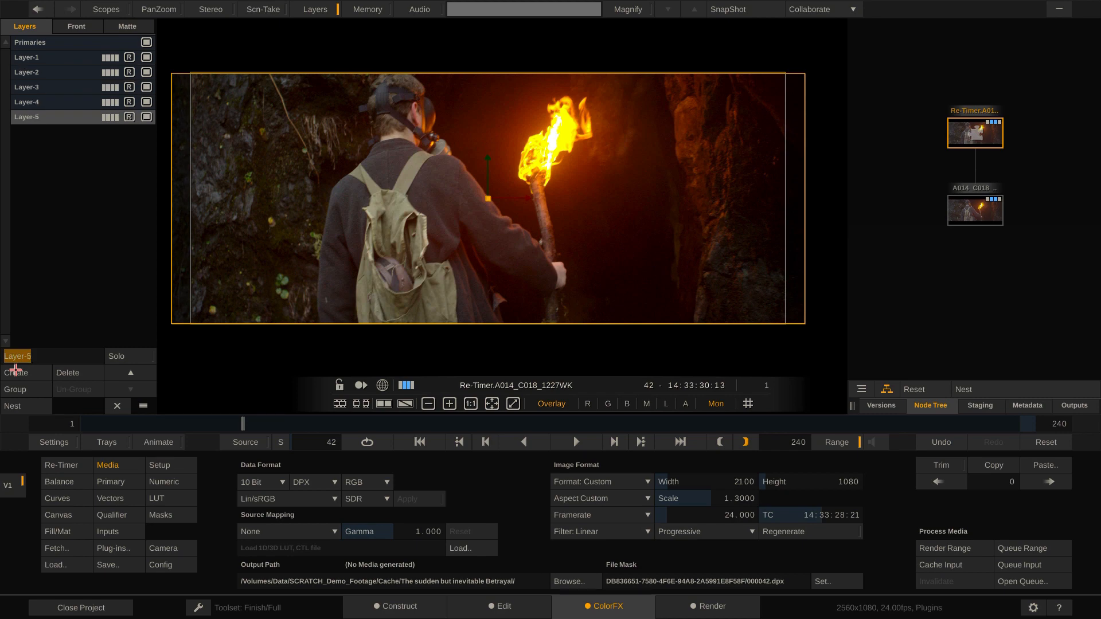
pyautogui.click(509, 470)
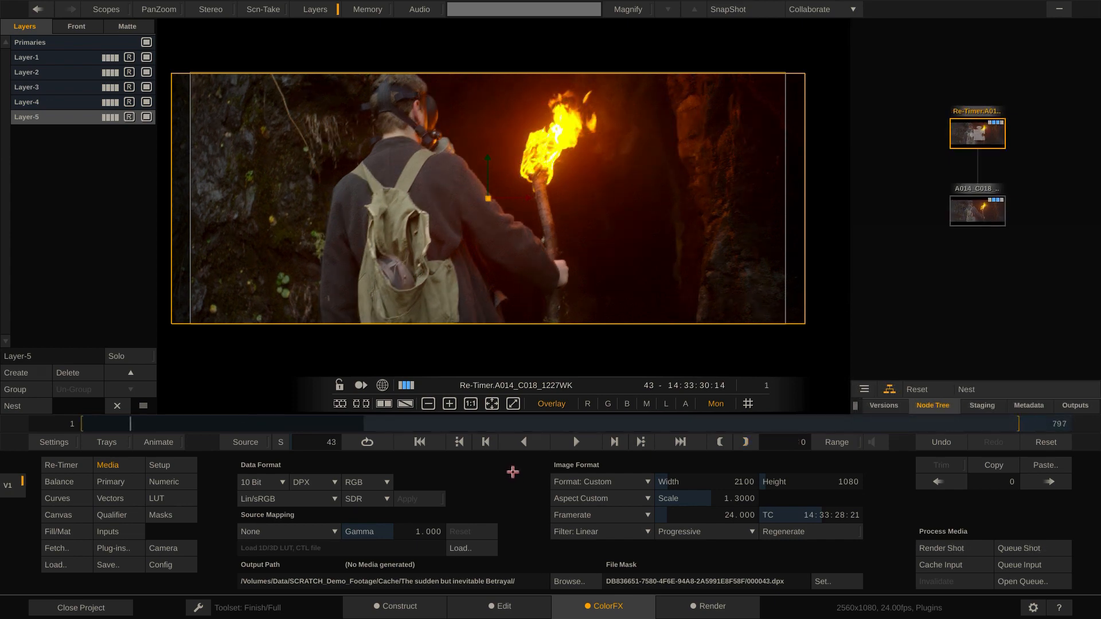
pyautogui.click(135, 548)
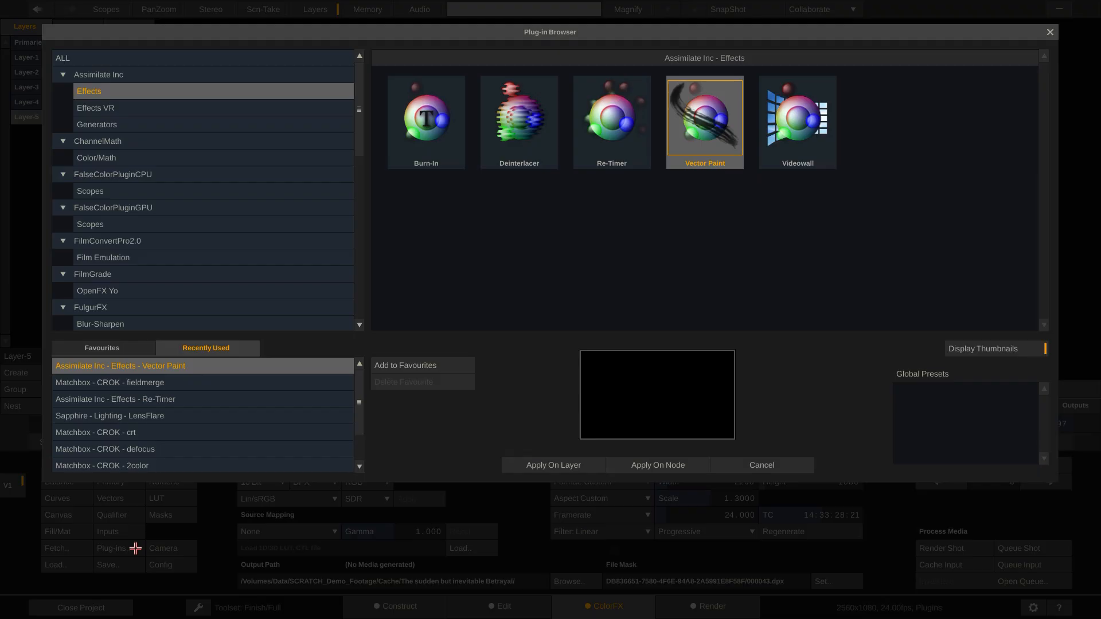
pyautogui.doubleClick(704, 130)
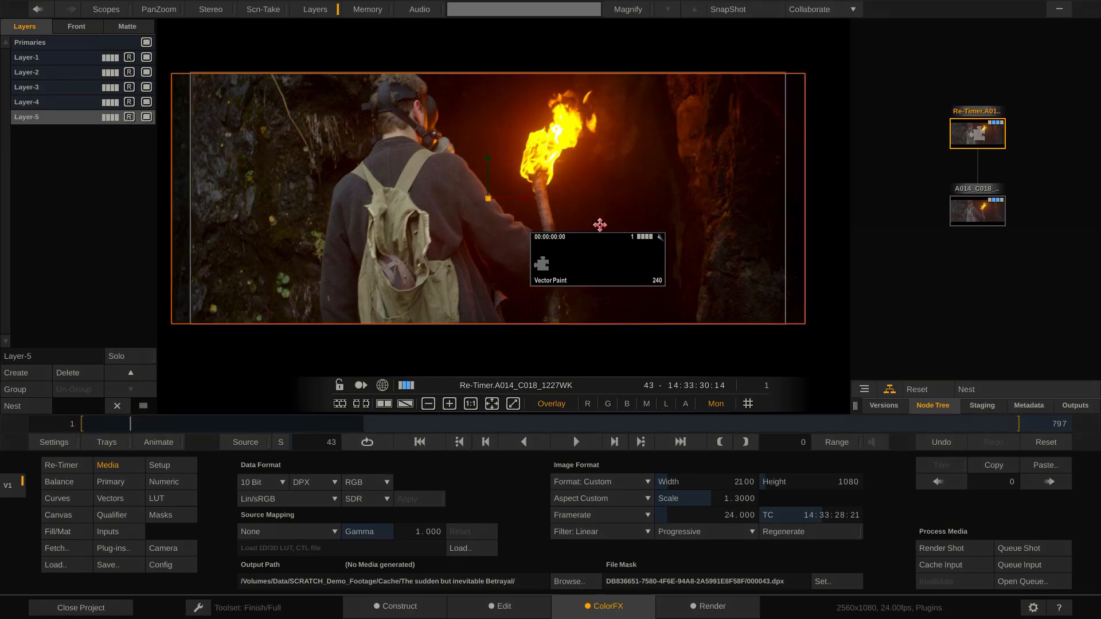
pyautogui.moveTo(640, 214)
pyautogui.mouseDown()
pyautogui.moveTo(435, 218)
pyautogui.moveTo(76, 187)
pyautogui.moveTo(83, 57)
pyautogui.moveTo(88, 519)
pyautogui.moveTo(74, 531)
pyautogui.moveTo(322, 520)
pyautogui.moveTo(114, 531)
pyautogui.moveTo(311, 504)
pyautogui.moveTo(898, 292)
pyautogui.moveTo(980, 193)
pyautogui.moveTo(975, 217)
pyautogui.moveTo(987, 160)
pyautogui.moveTo(983, 189)
pyautogui.moveTo(963, 117)
pyautogui.moveTo(1009, 152)
pyautogui.moveTo(943, 154)
pyautogui.mouseUp()
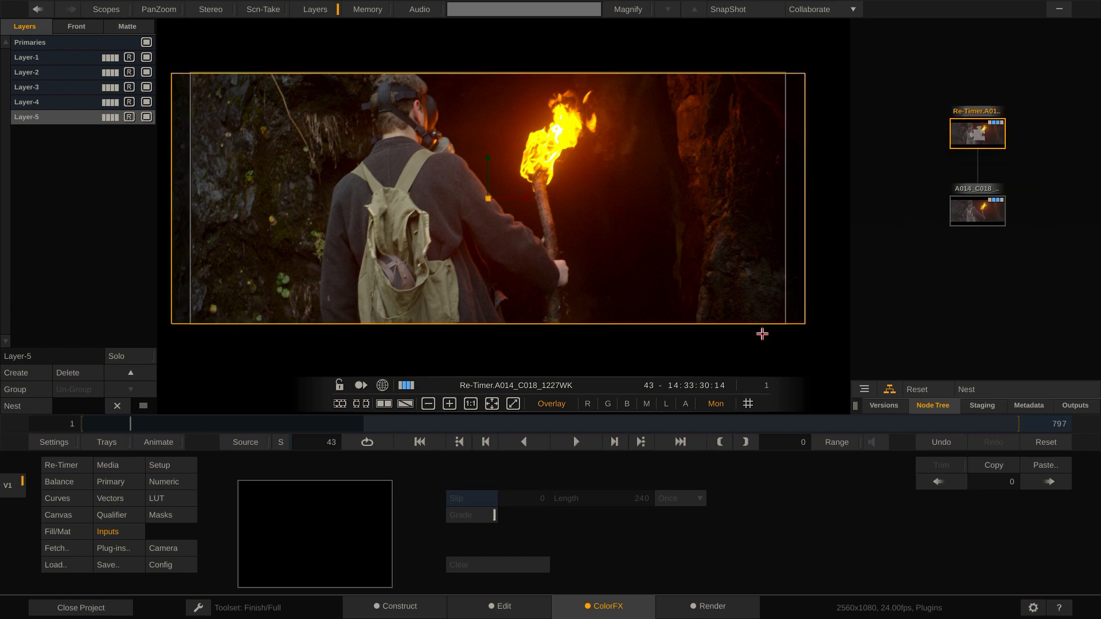
# - Inspect the source, S_LensFlare, Matchbox and Re-Timer nodes in the layered festival clip's node tree
pyautogui.click(576, 422)
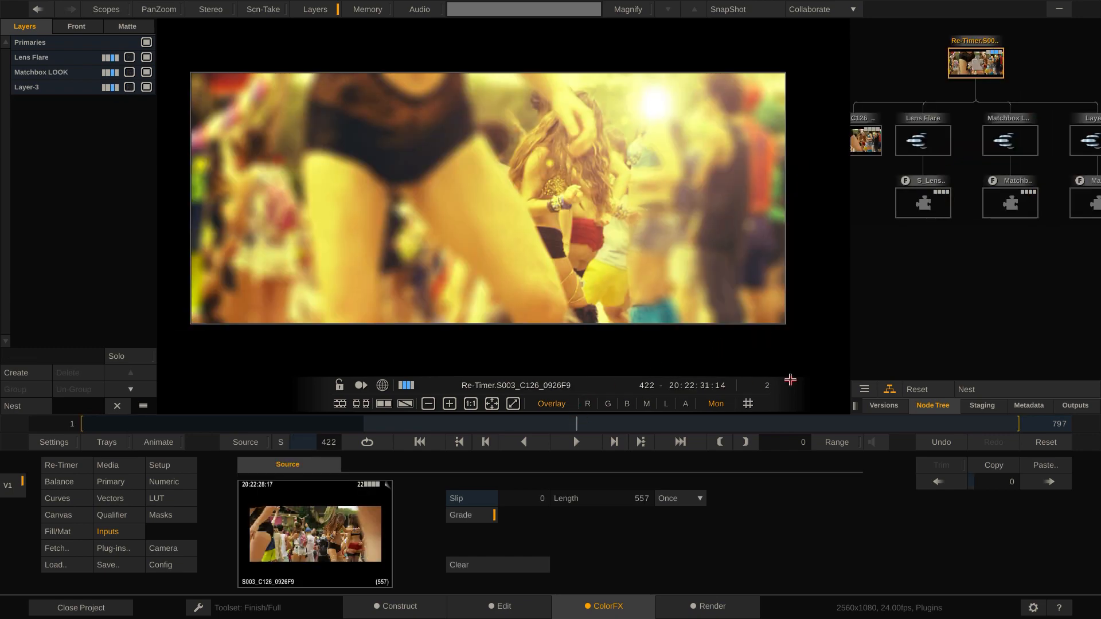
pyautogui.moveTo(854, 405); pyautogui.dragTo(769, 405)
pyautogui.click(809, 137)
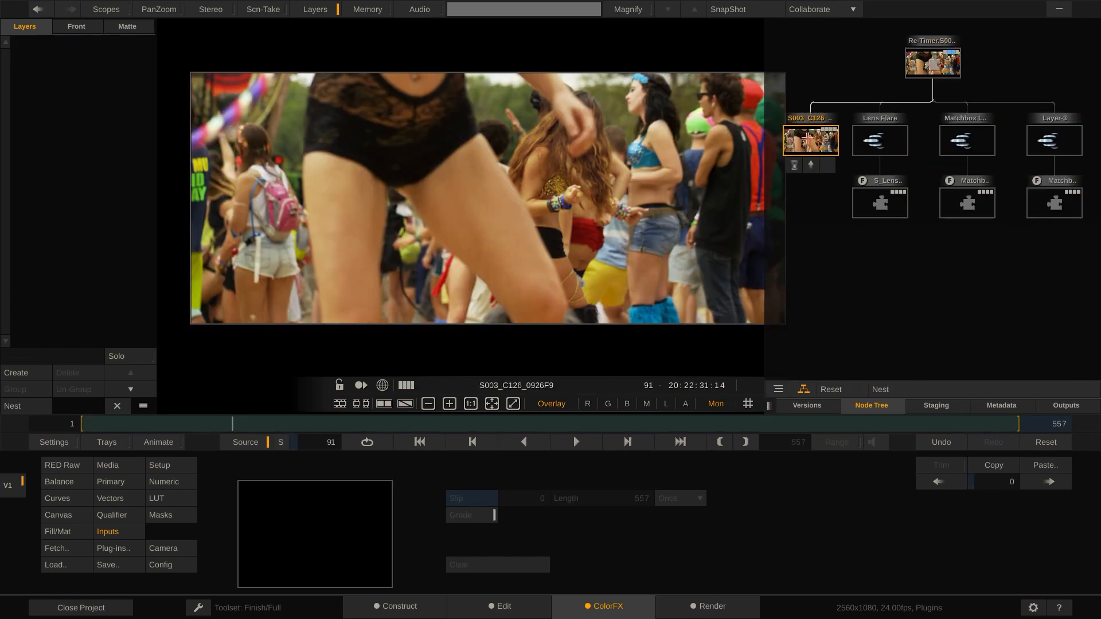
pyautogui.click(870, 198)
pyautogui.click(963, 200)
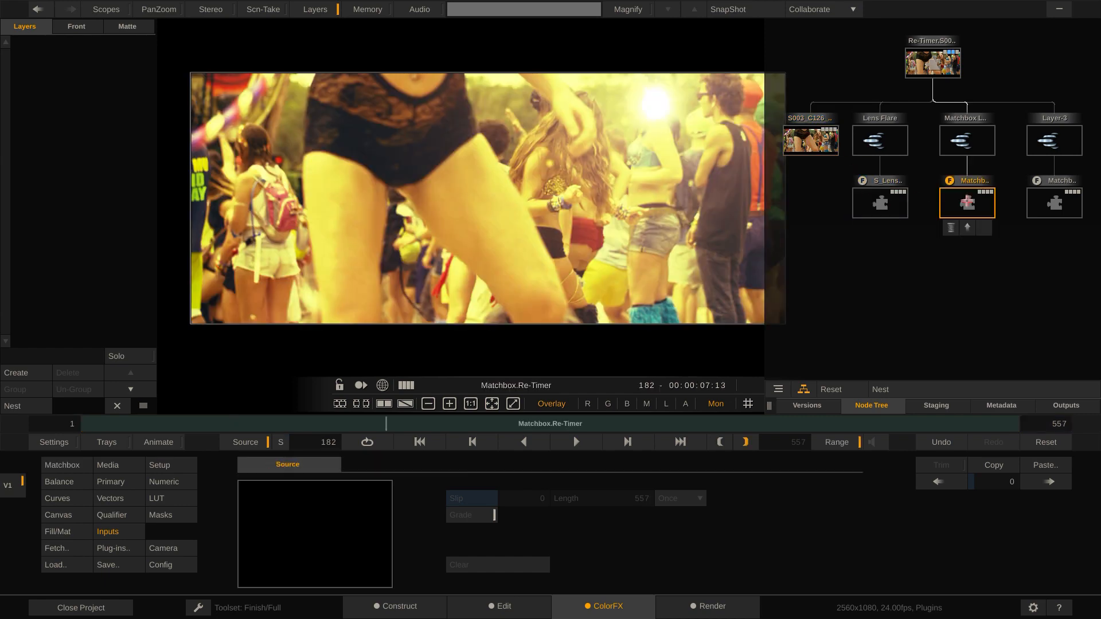
pyautogui.click(811, 141)
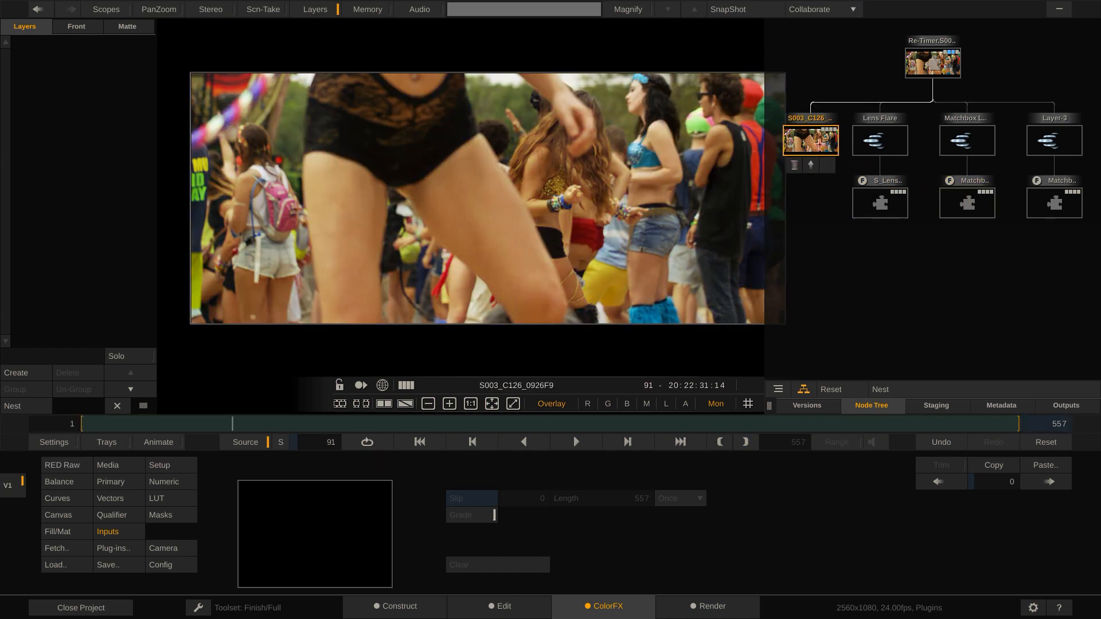
pyautogui.click(925, 73)
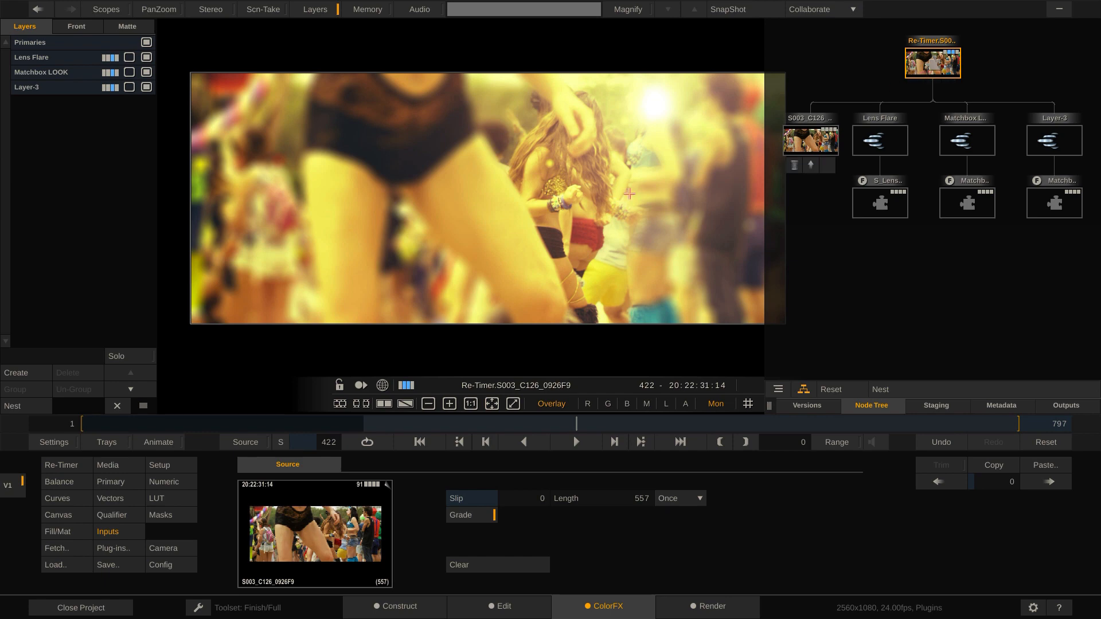
# - Compare the S_LensFlare node's output with the final result in a dual viewer
pyautogui.press('d')
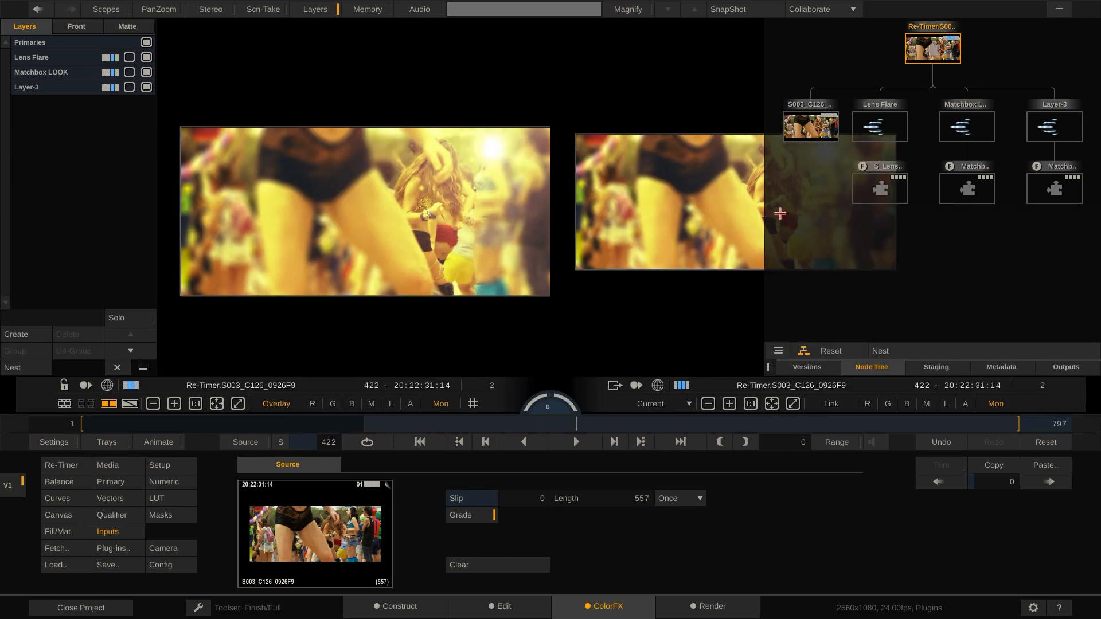
pyautogui.click(881, 188)
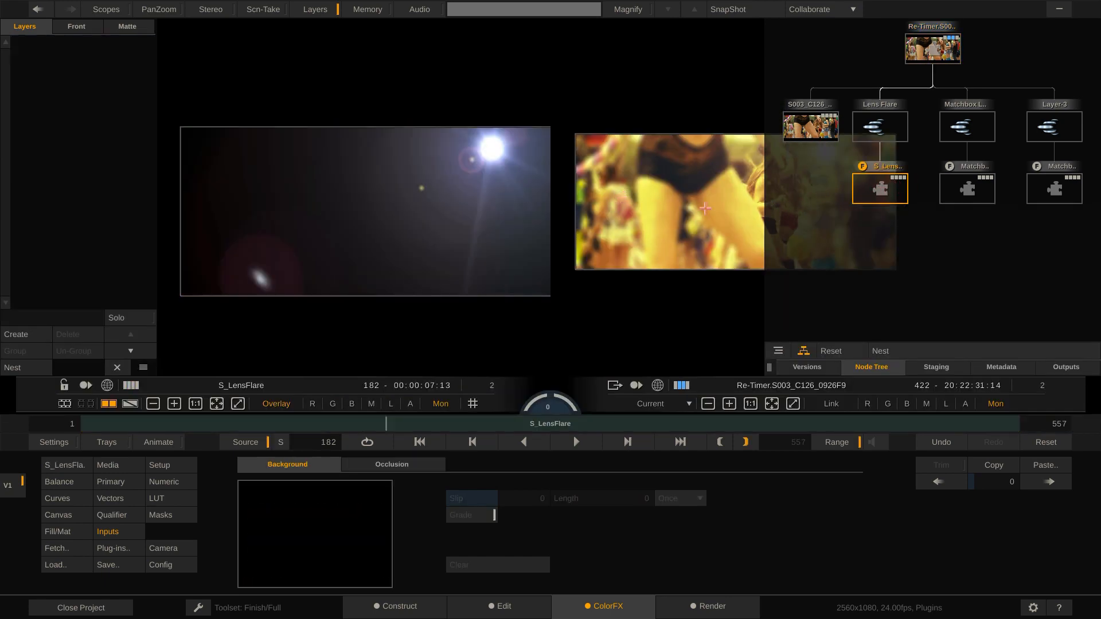
pyautogui.moveTo(769, 367); pyautogui.dragTo(921, 365)
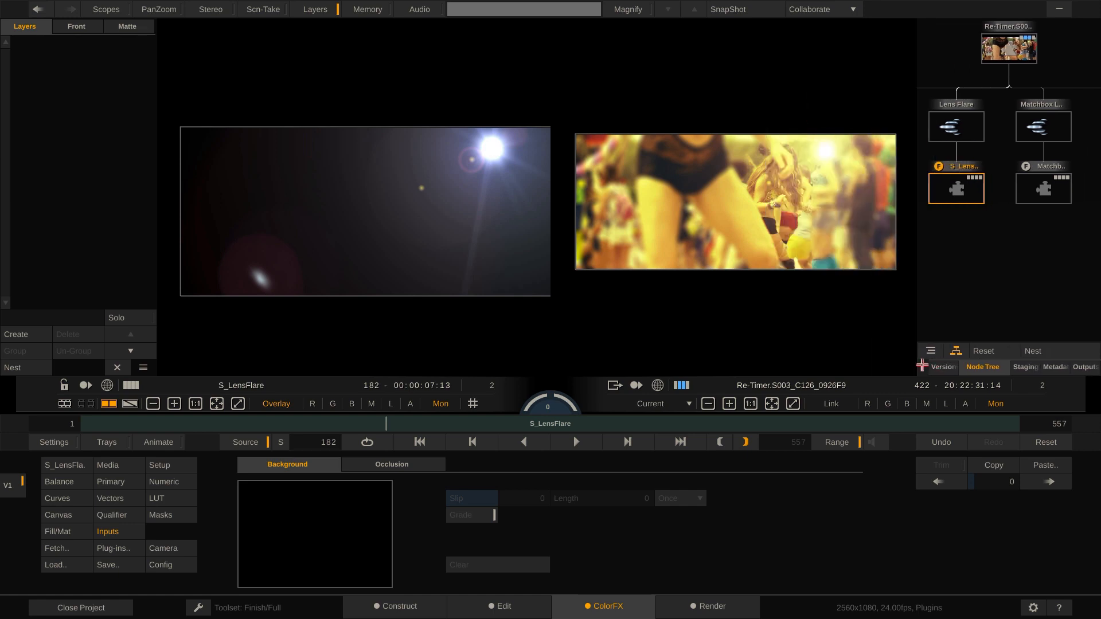
pyautogui.press('d')
pyautogui.click(1006, 68)
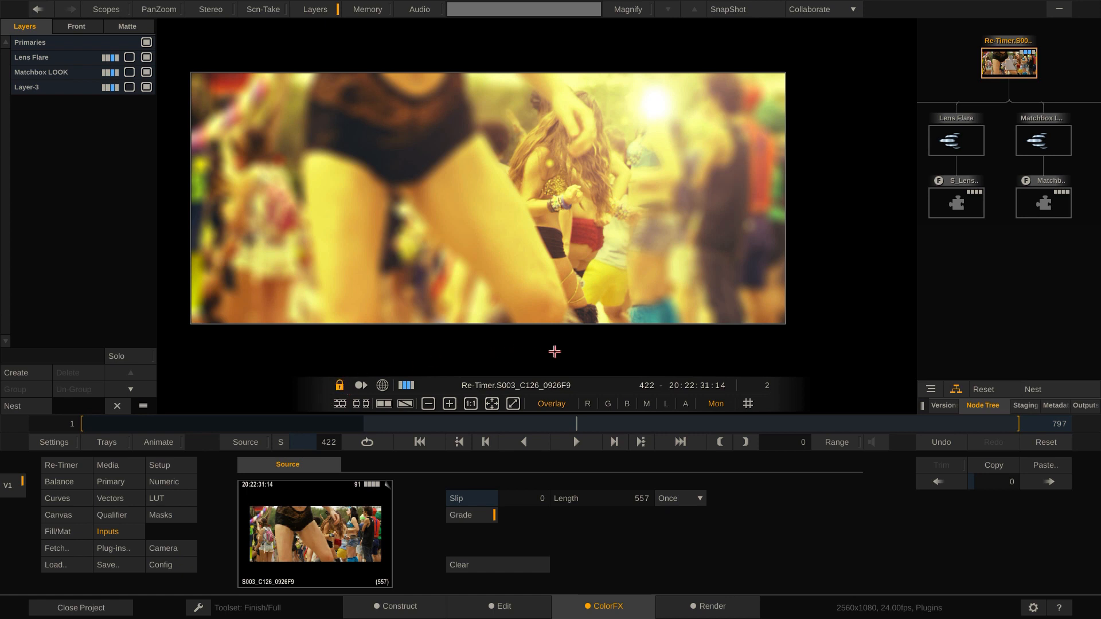
# - Apply the Matchbox CROK fieldmerge plug-in as a node on the Plugins output node and adjust its Scale Matte
pyautogui.click(739, 607)
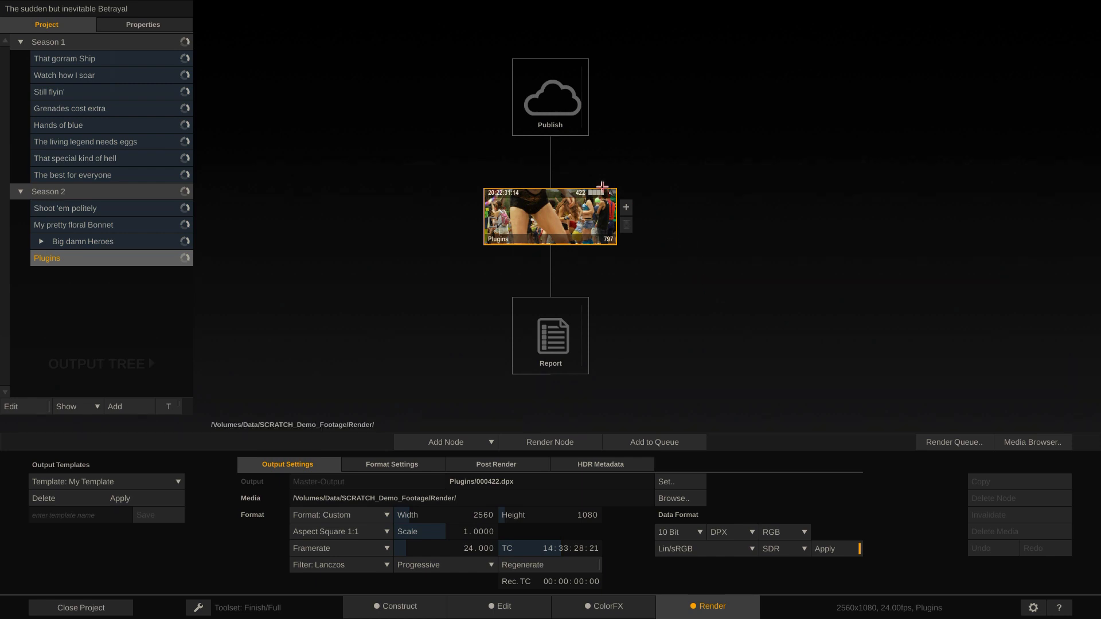
pyautogui.moveTo(562, 220)
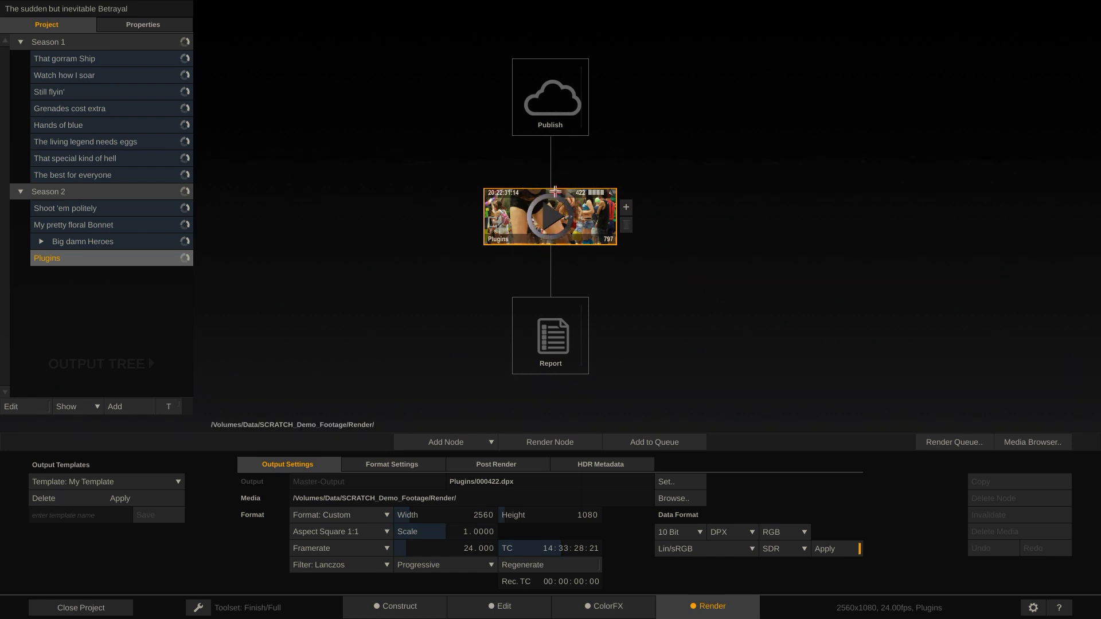
pyautogui.click(547, 212)
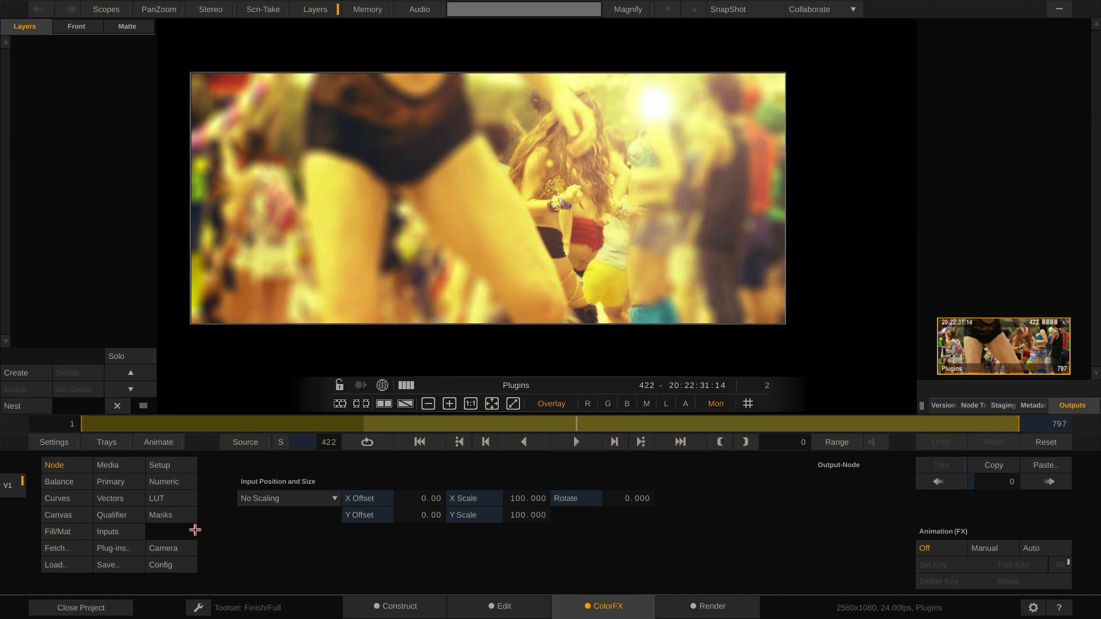
pyautogui.click(137, 550)
pyautogui.press('Down')
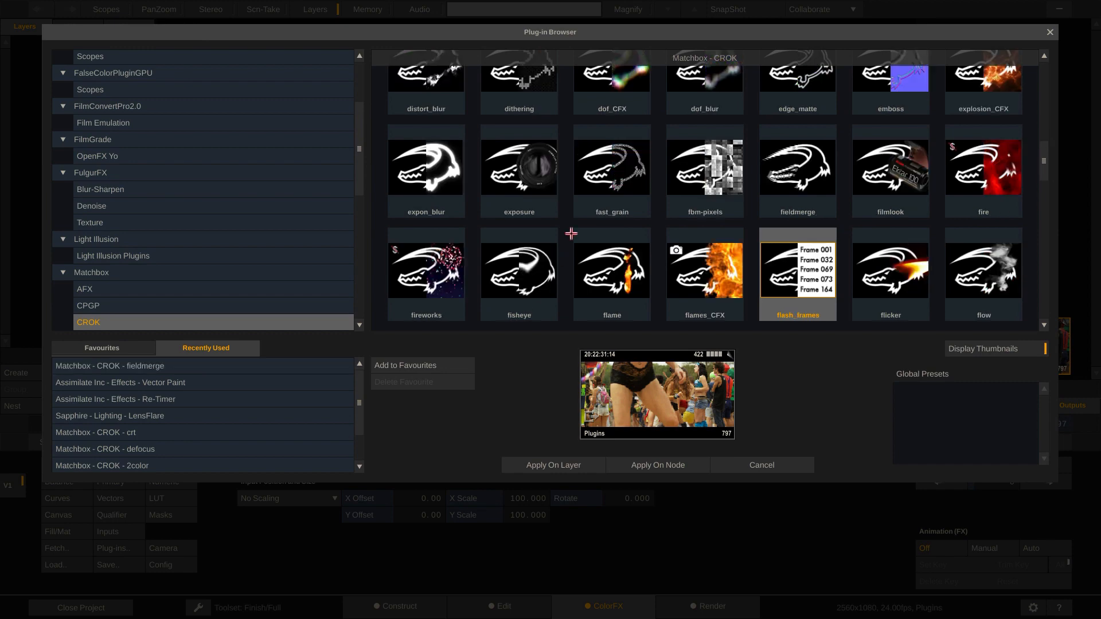
pyautogui.press('Up')
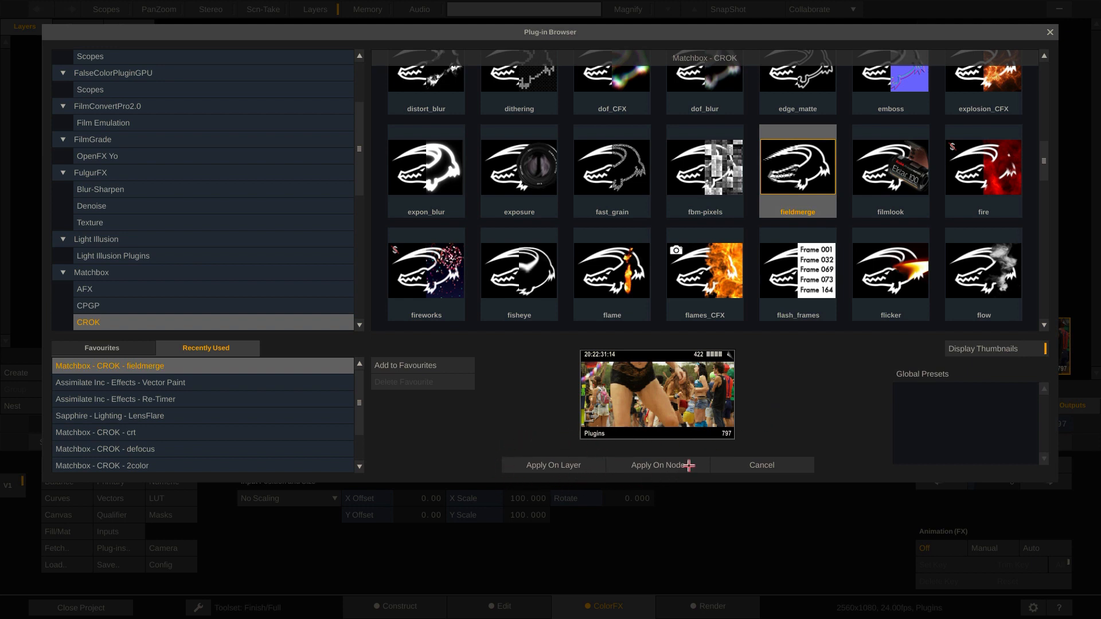
pyautogui.click(666, 465)
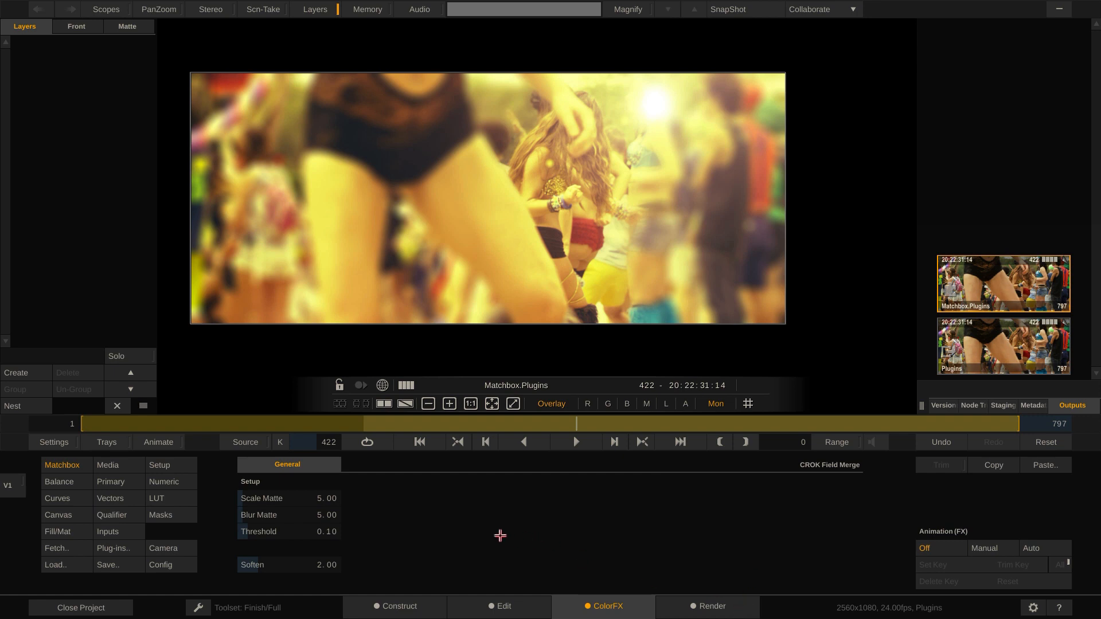
pyautogui.moveTo(322, 499); pyautogui.dragTo(335, 506)
# - Add H264/H265 Encoder and ProRes Encoder outputs after the Matchbox.Plugins output node
pyautogui.click(739, 605)
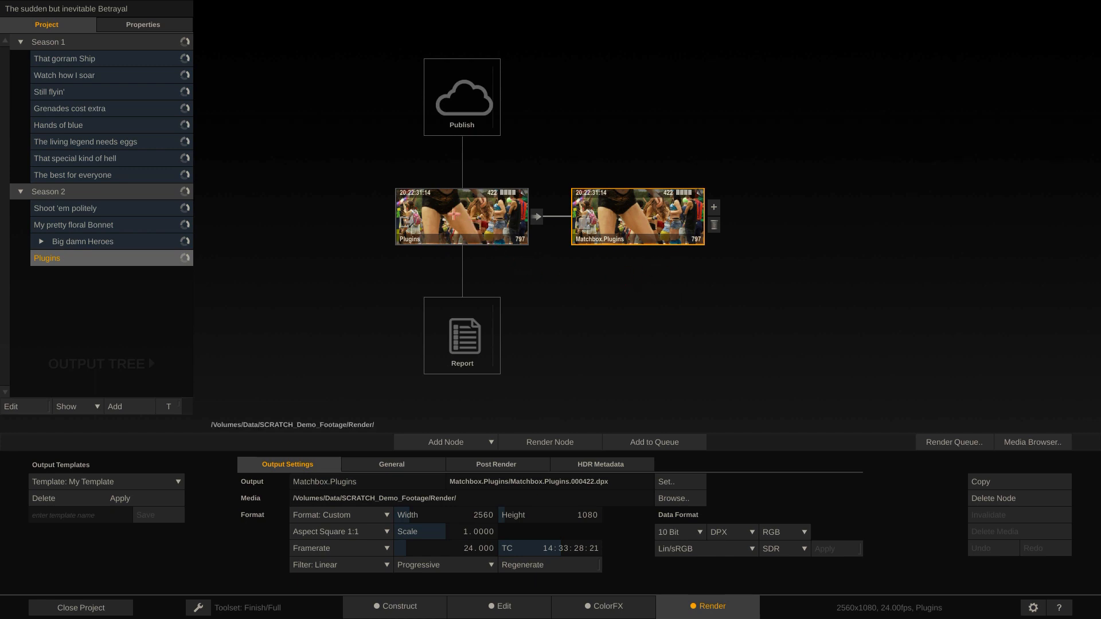
pyautogui.click(453, 214)
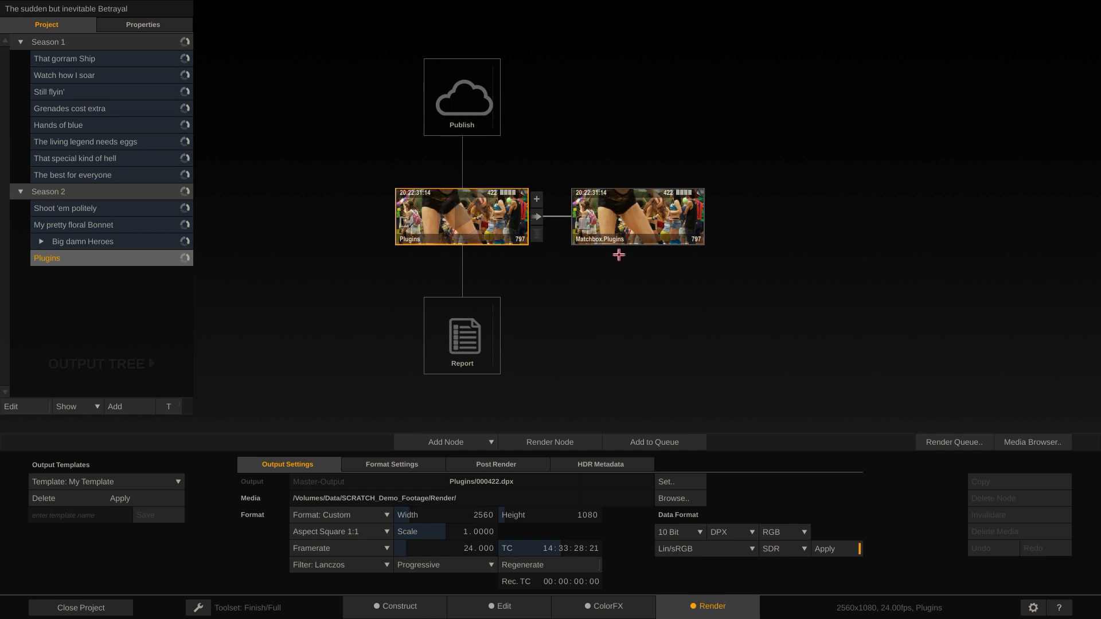
pyautogui.click(649, 218)
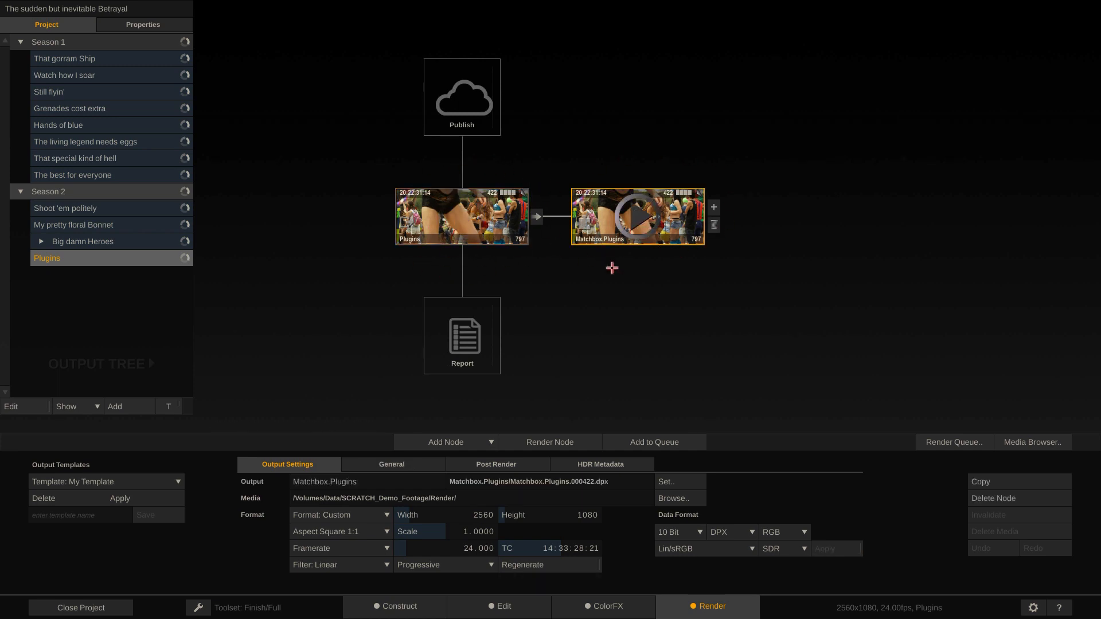
pyautogui.click(713, 207)
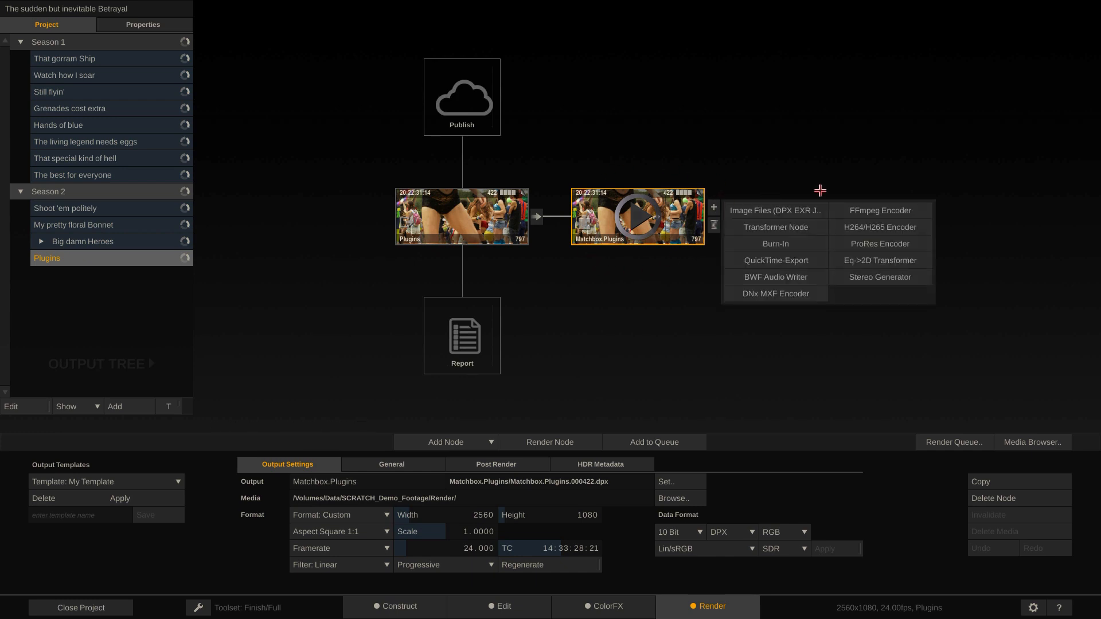
pyautogui.click(881, 226)
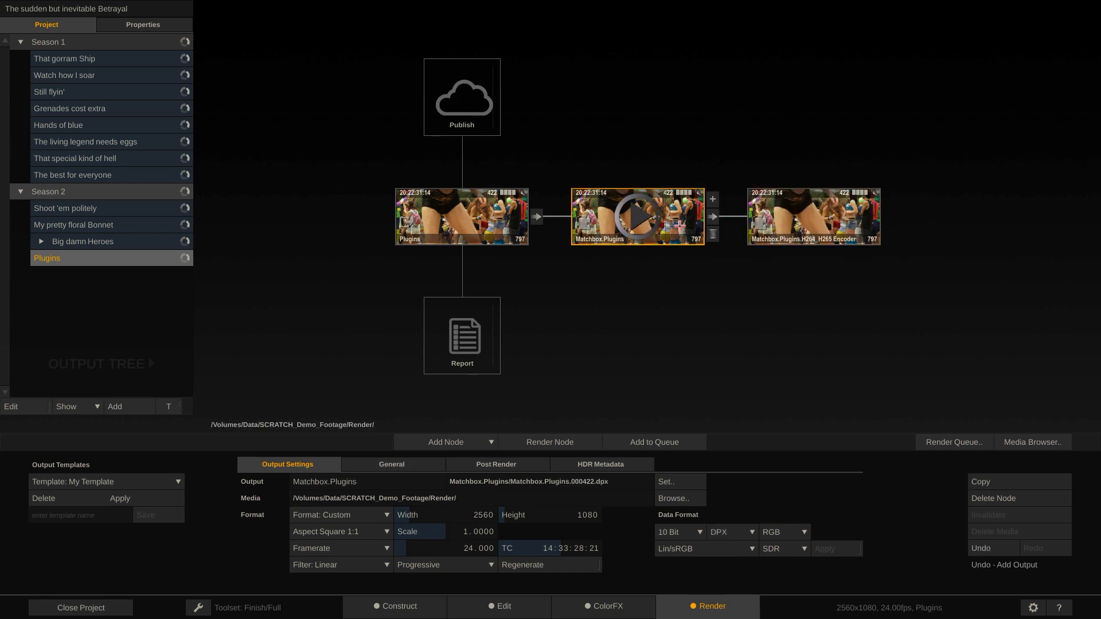
pyautogui.click(712, 199)
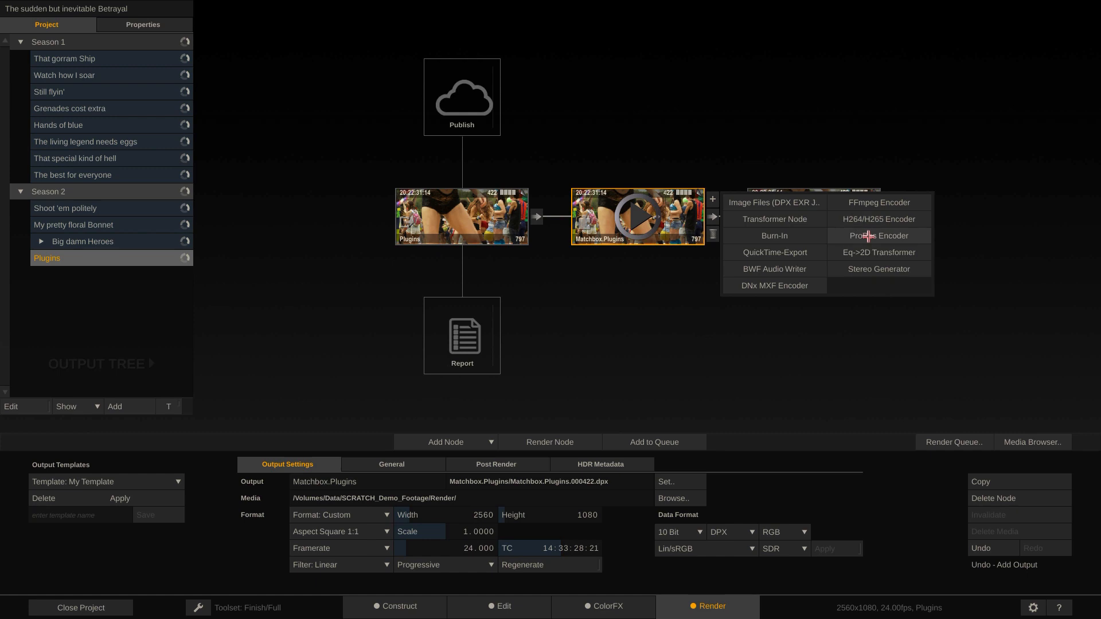
pyautogui.click(868, 236)
# - Save the output setup as a template named Output Template and close the project
pyautogui.click(484, 218)
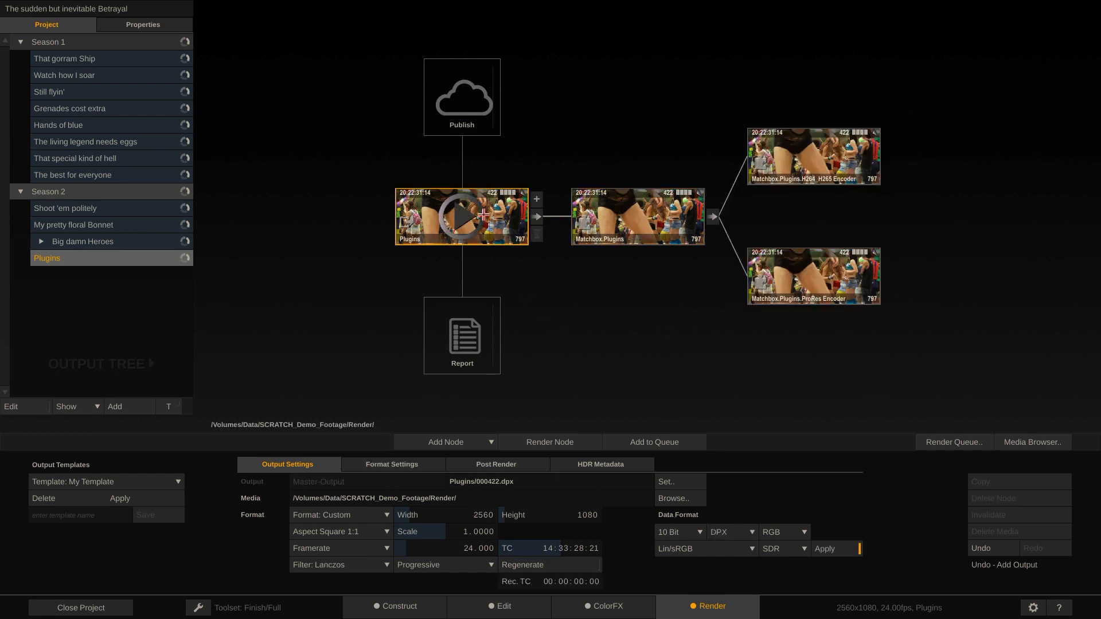
pyautogui.click(94, 517)
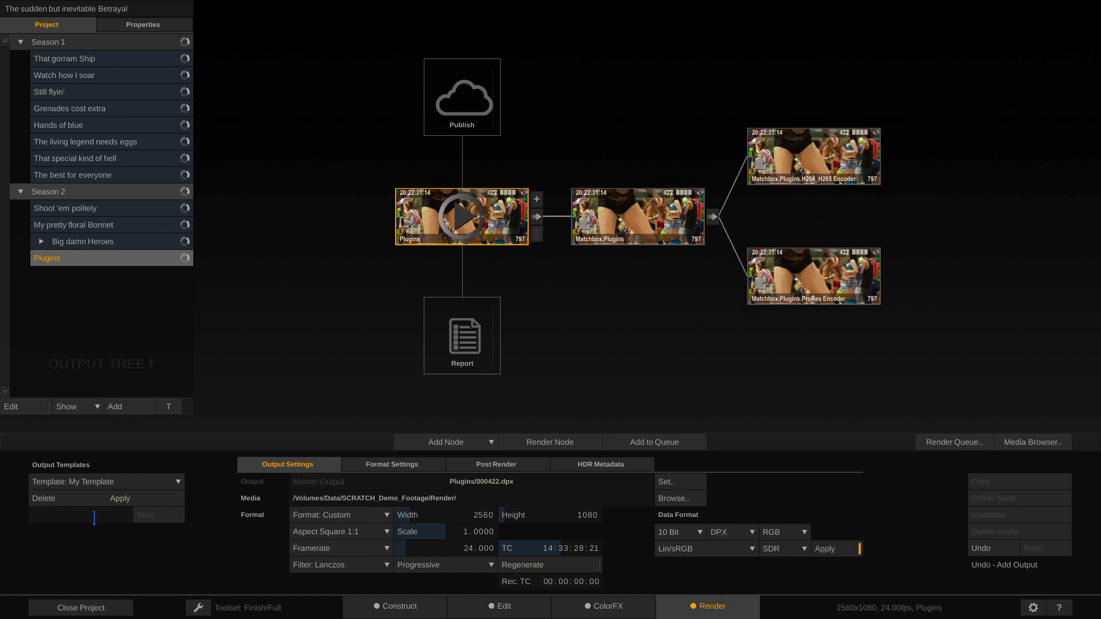
pyautogui.write('Output Template')
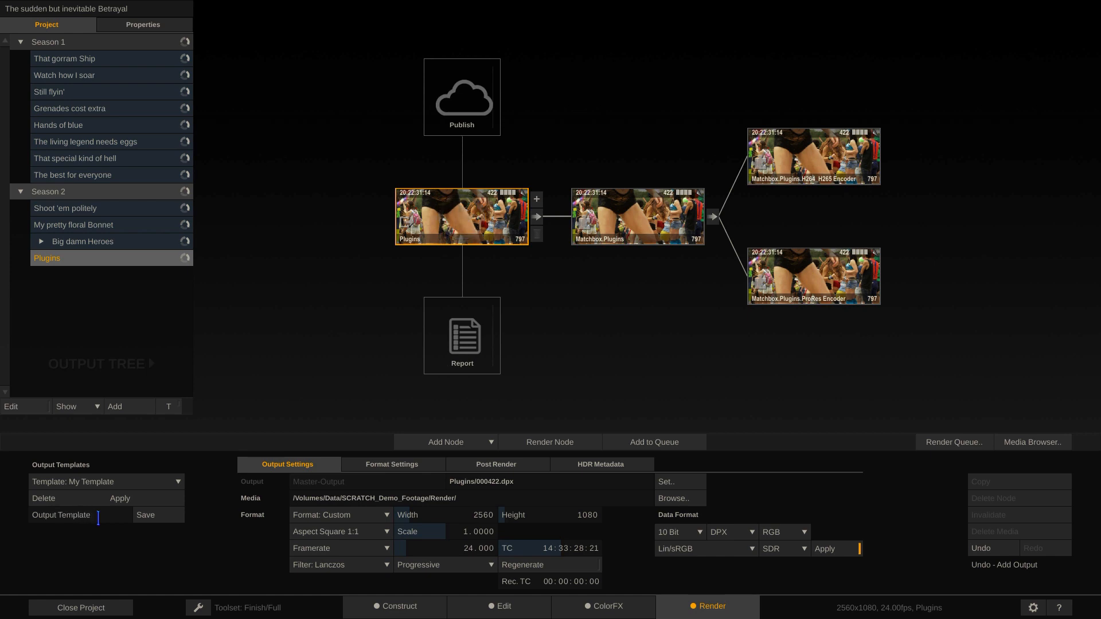
pyautogui.click(148, 515)
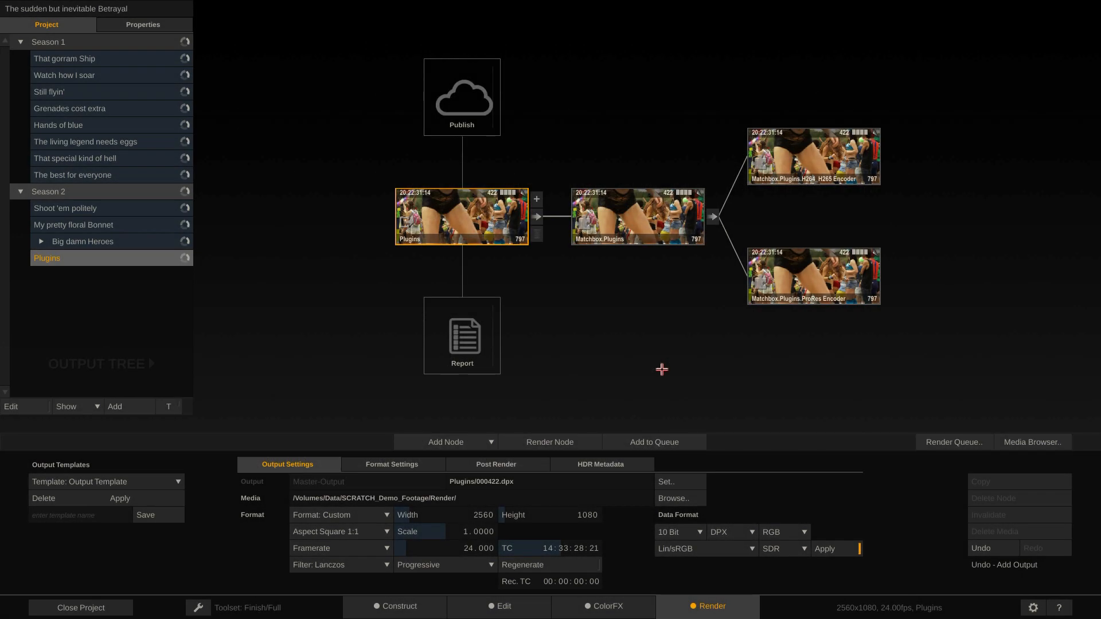
pyautogui.click(48, 607)
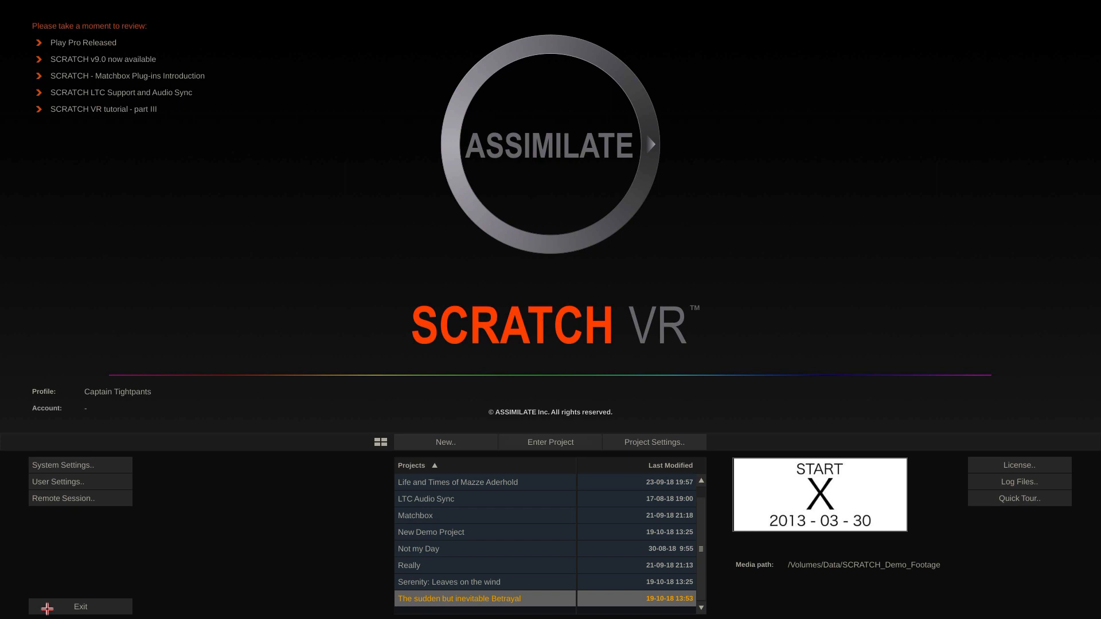